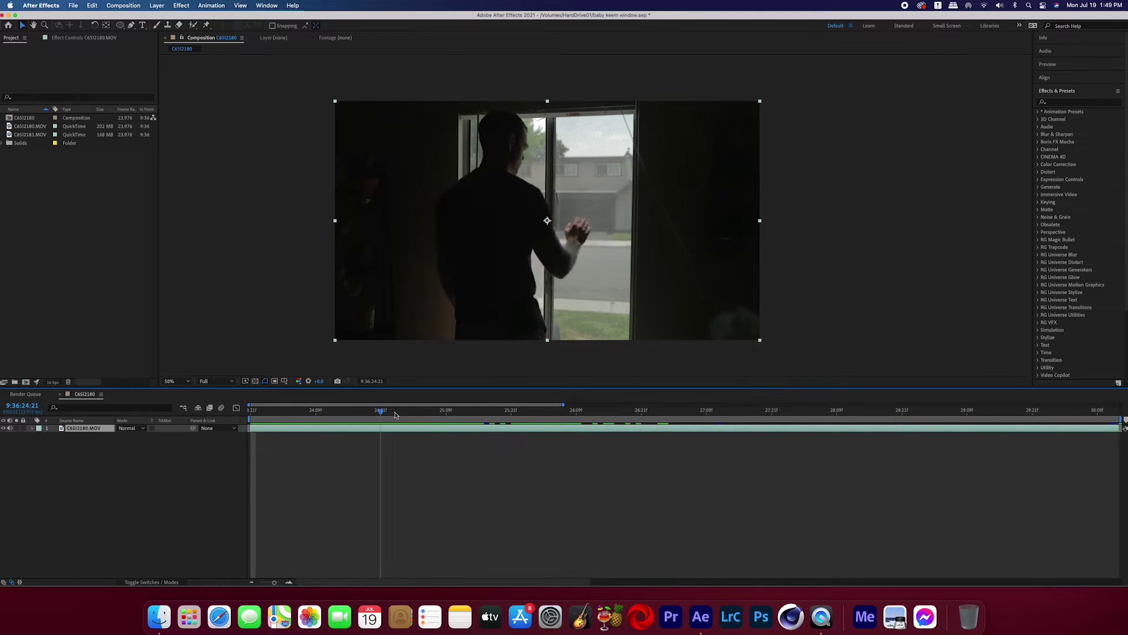
Step: Duplicate the footage, split the top copy at the touch frame, and delete its earlier part
drag(542, 412, 564, 415)
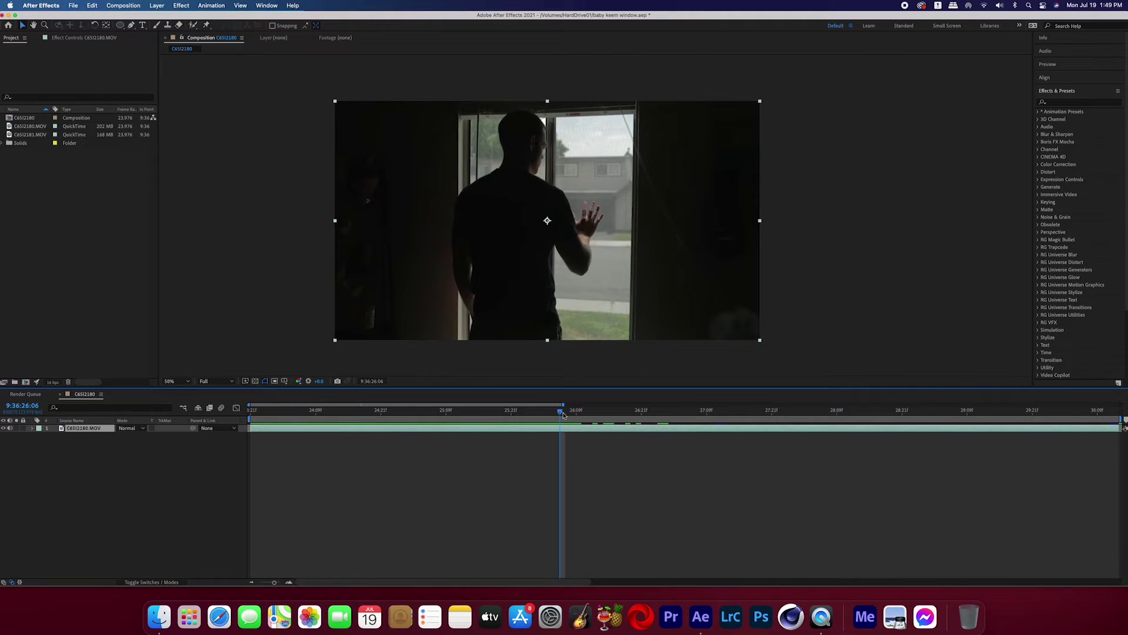
key(super+d)
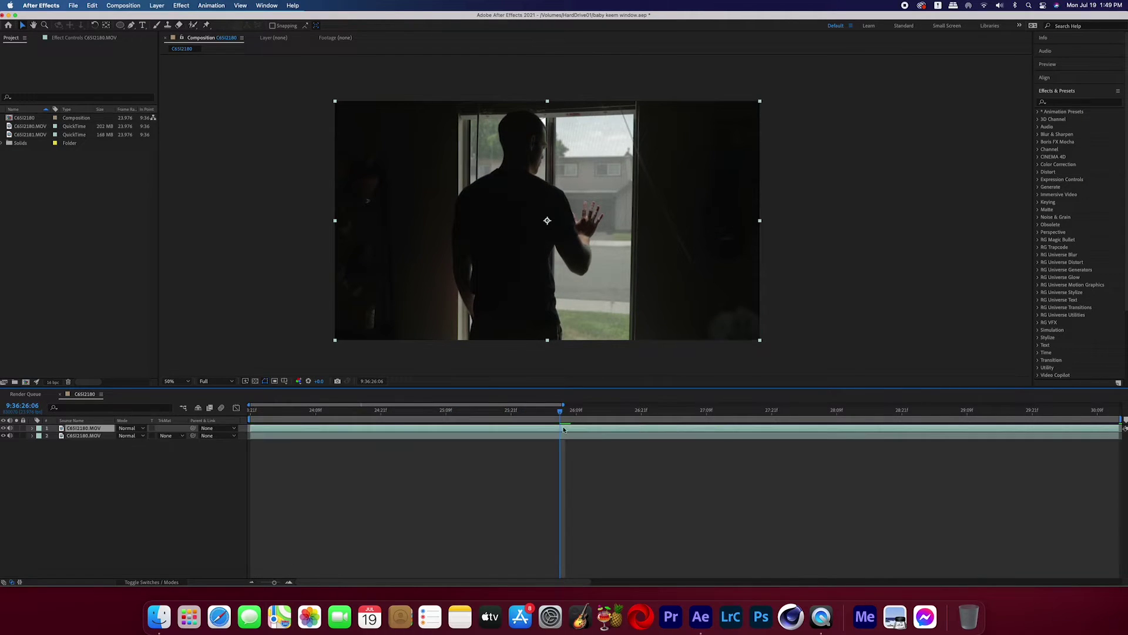
click(130, 25)
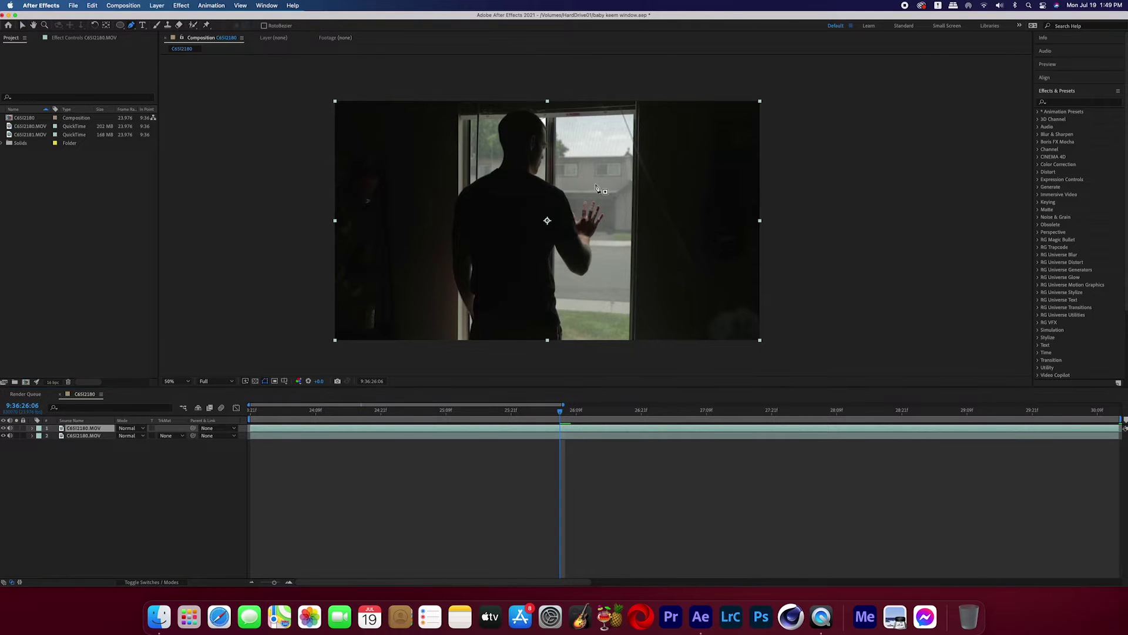
scroll(596, 215, up, 6)
key(super+shift+d)
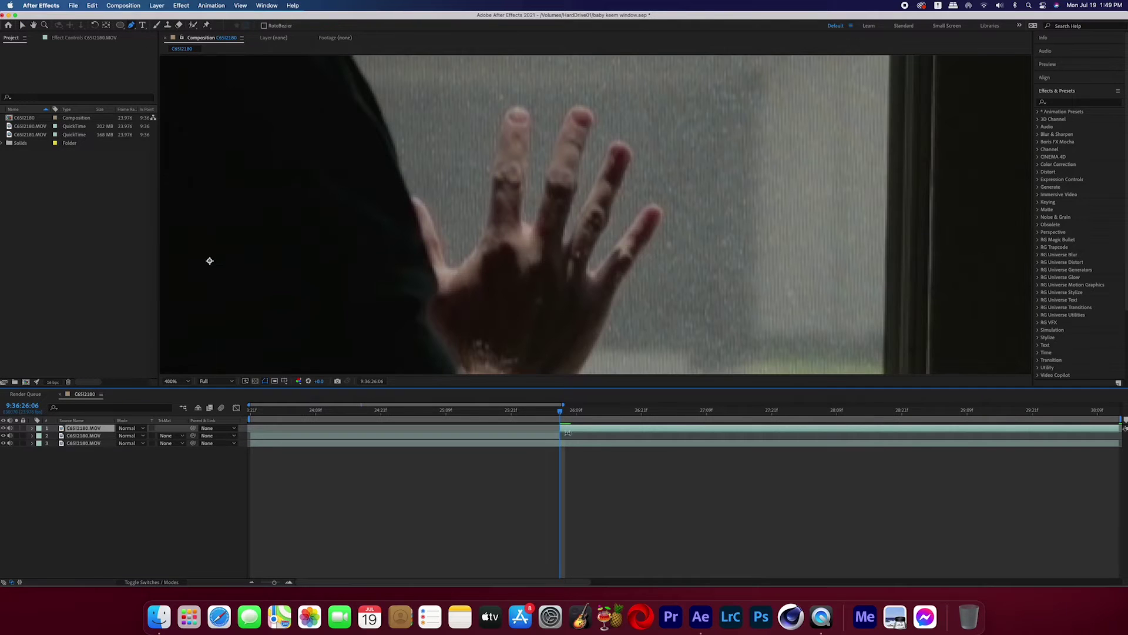
click(557, 436)
key(Delete)
click(569, 428)
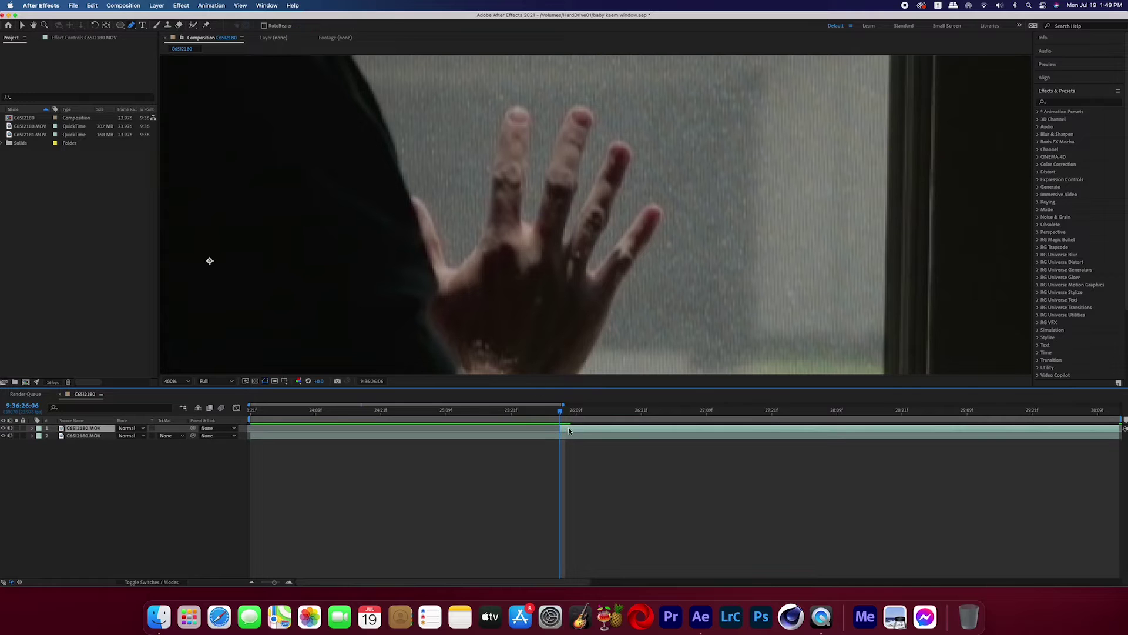
Step: Trace a Pen mask outline around the hand and fingers on the top copy
click(410, 196)
click(445, 259)
click(522, 105)
click(524, 218)
click(567, 110)
click(566, 238)
click(611, 144)
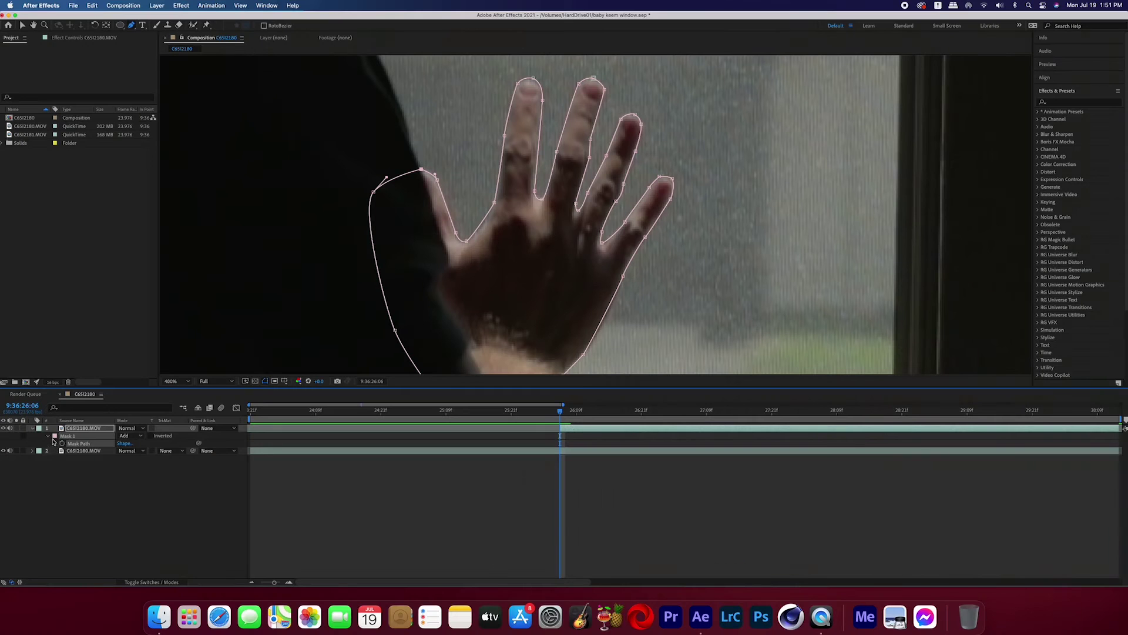
Step: At a later frame, move the mask points to follow the shifted hand and fingers
drag(552, 413, 669, 412)
key(v)
drag(465, 241, 469, 243)
drag(541, 200, 537, 202)
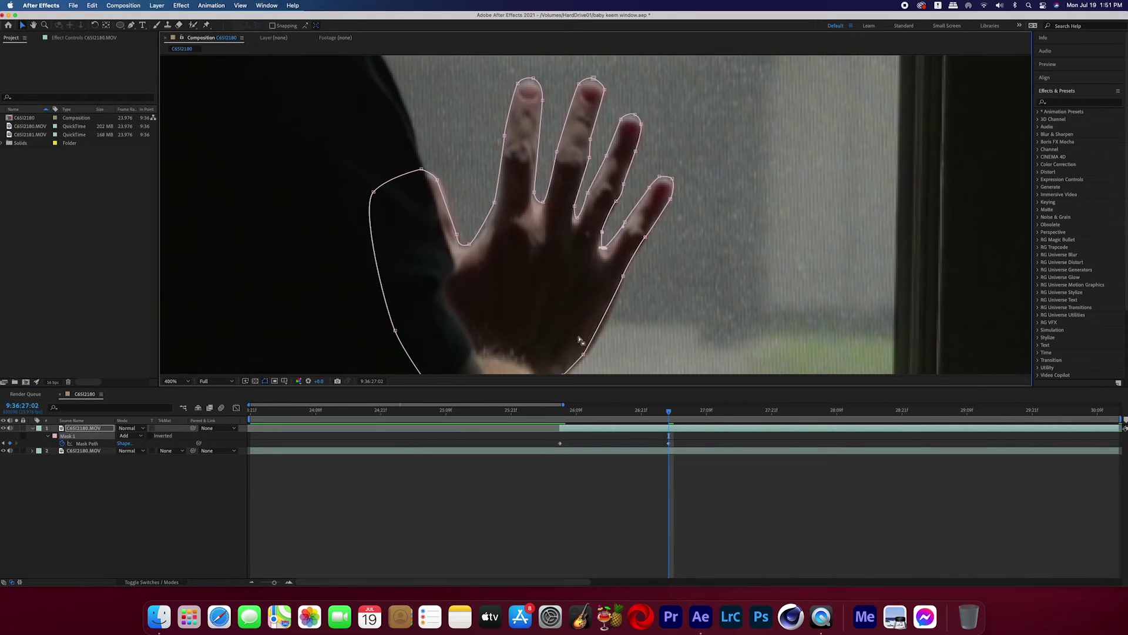
key(comma)
Step: Add a new black solid (Black Solid 2) and solo it
right_click(93, 477)
mouse_move(147, 483)
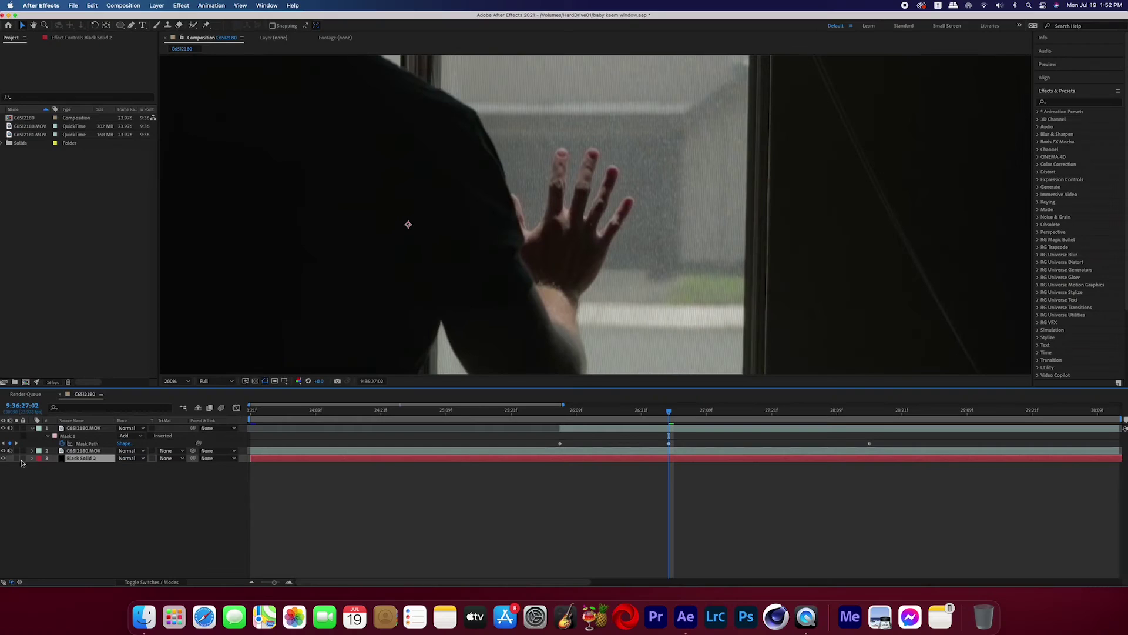
click(15, 459)
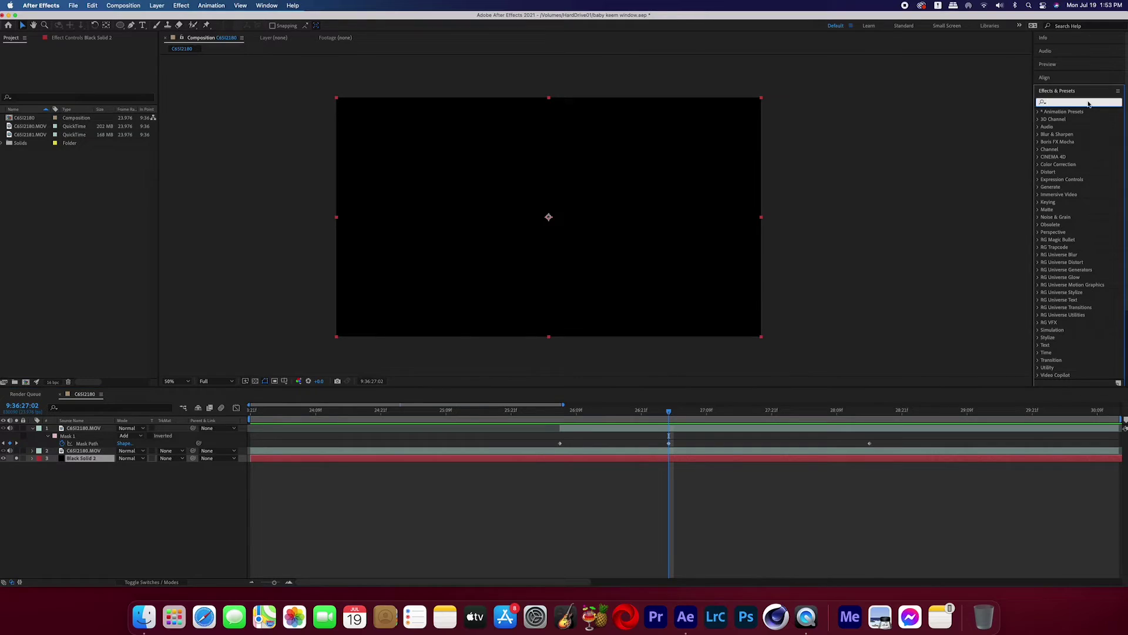
Step: Apply Turbulent Noise and Ripple to Black Solid 2
text(turb)
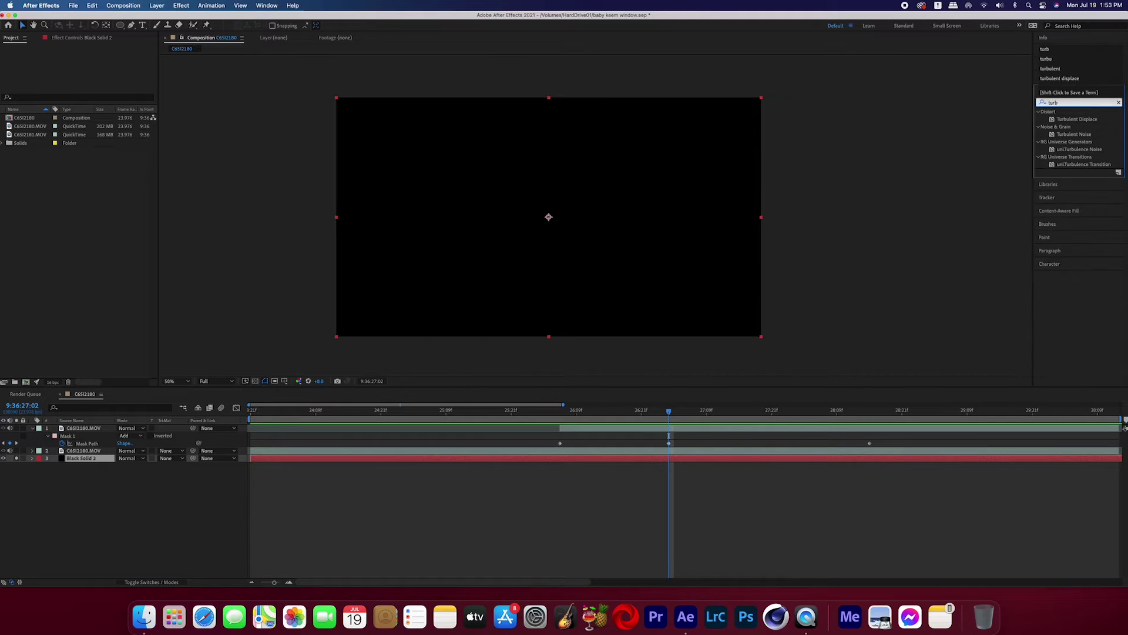
drag(1097, 136, 785, 460)
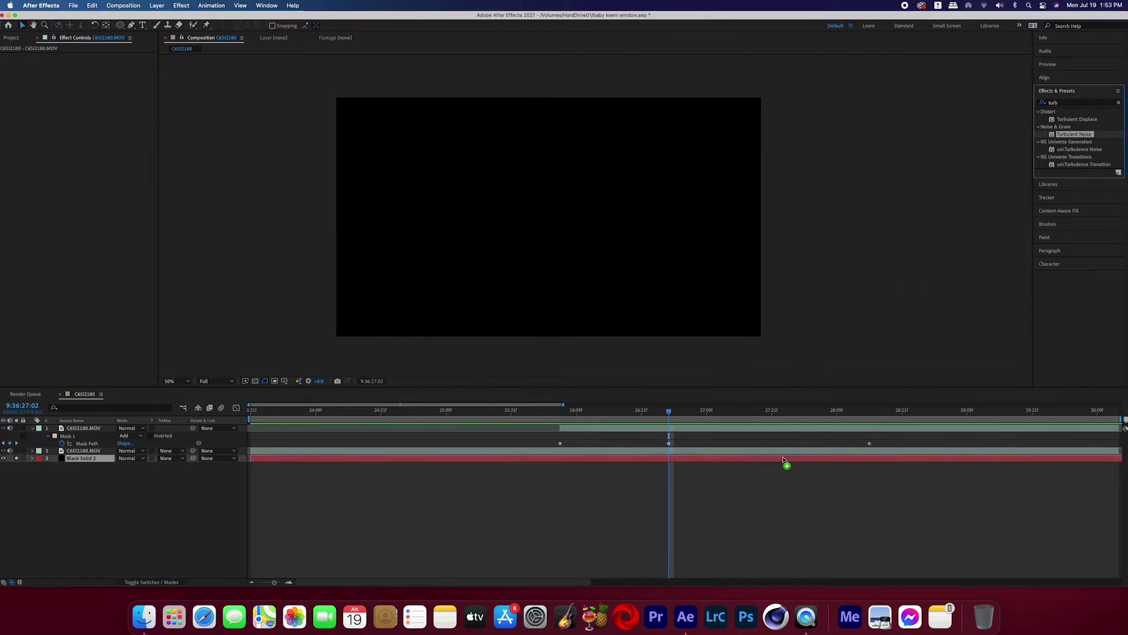
click(1116, 104)
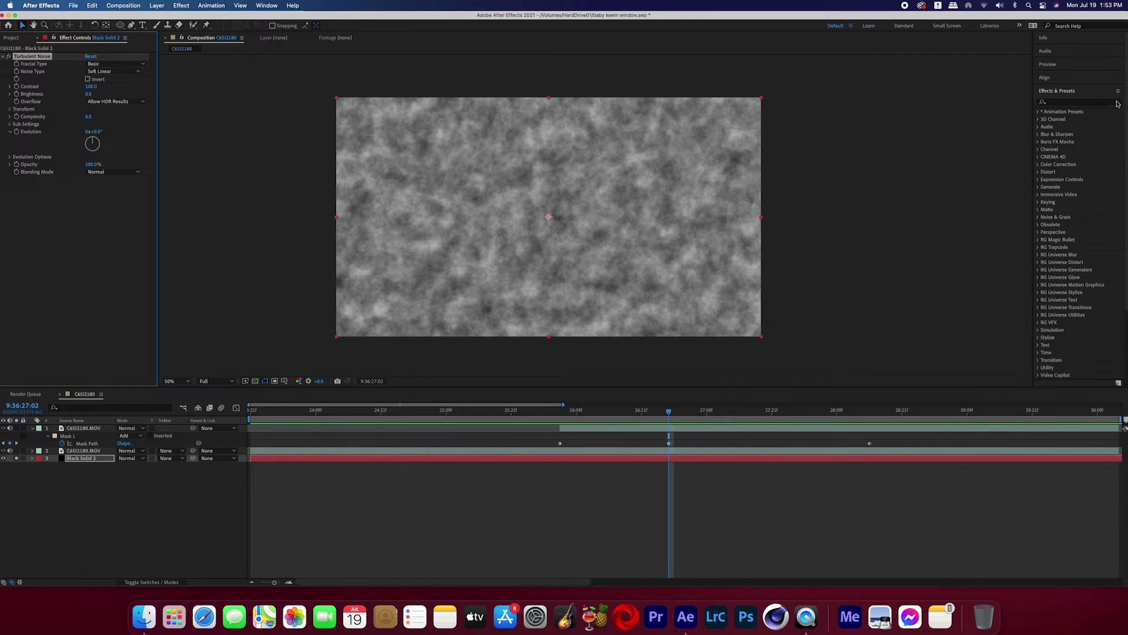
text(rippl)
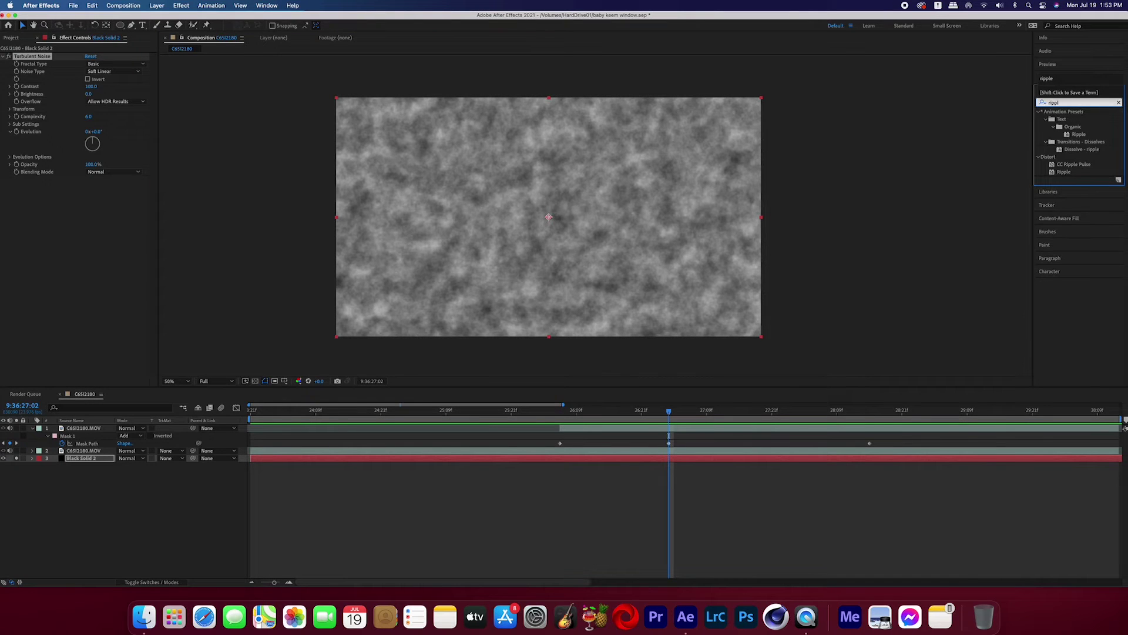
drag(1070, 175, 738, 456)
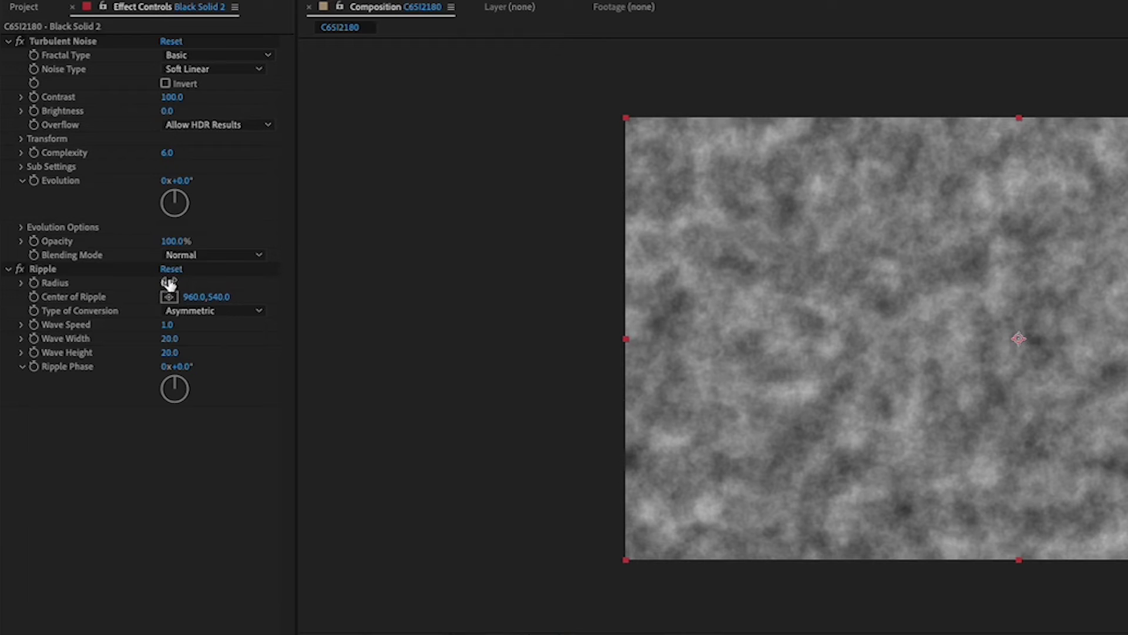
Step: Set the Ripple radius to 16 and its conversion type to Symmetric
click(168, 283)
key(Return)
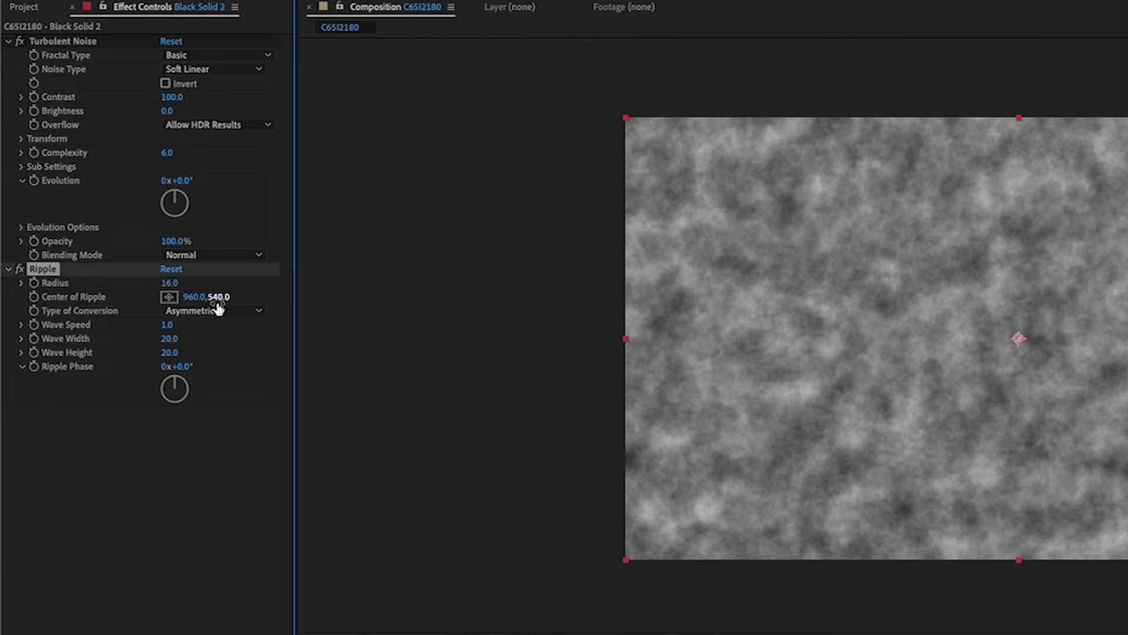
click(218, 305)
click(216, 343)
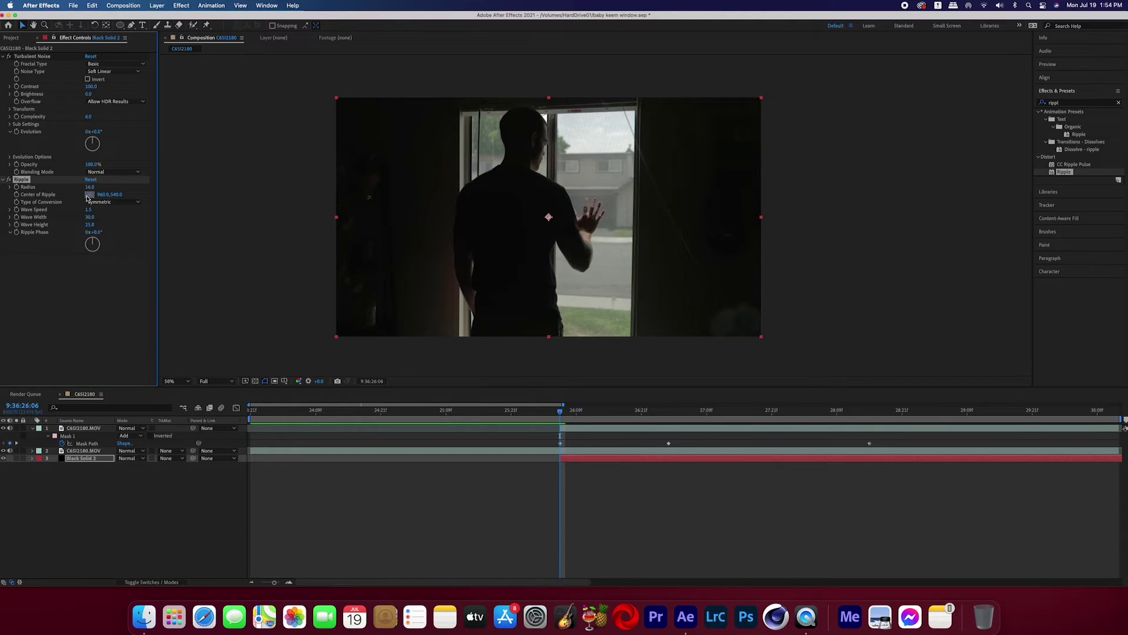
Step: Set the ripple centre on the hand touching the glass and deselect the black solid
click(587, 221)
click(112, 477)
Step: Add an adjustment layer under the masked copy, trimmed to start at the touch
right_click(113, 477)
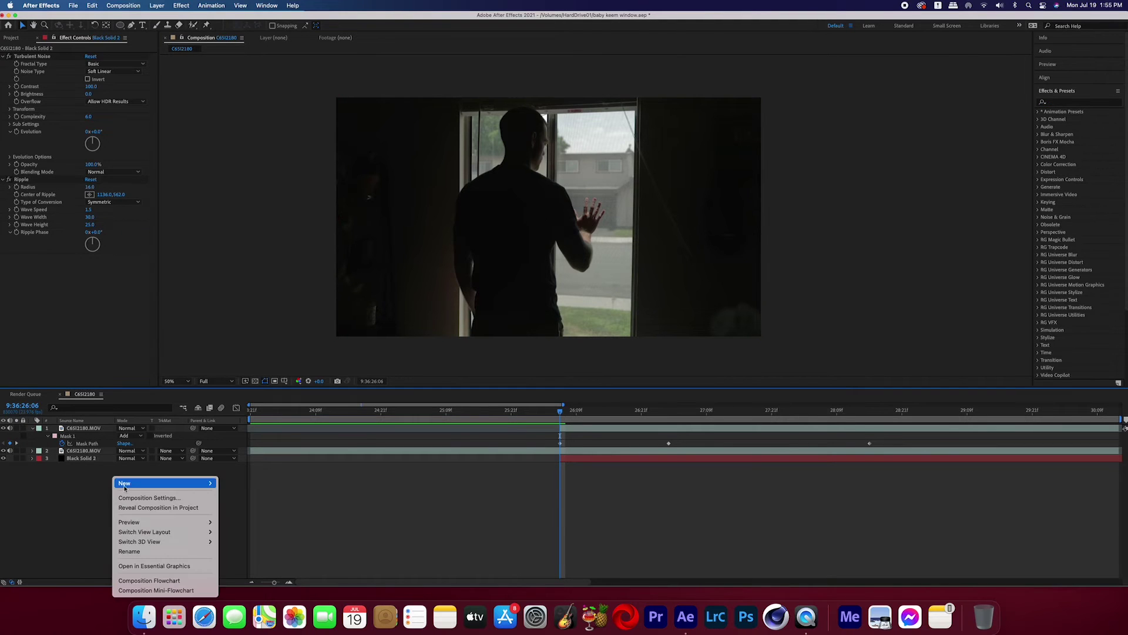
mouse_move(164, 483)
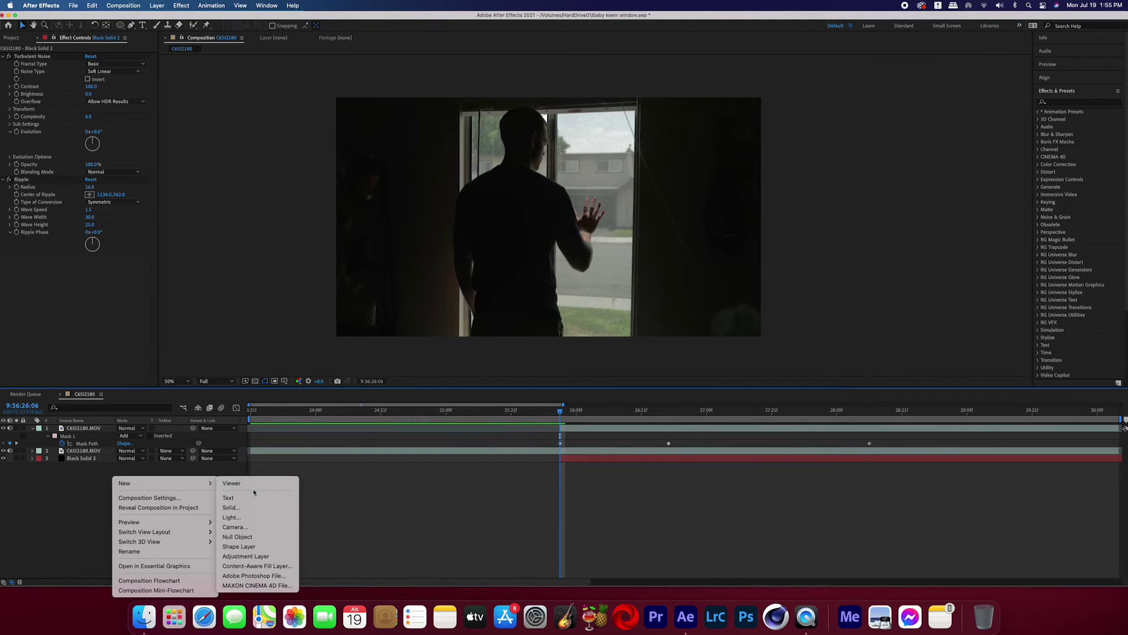
click(254, 556)
drag(90, 431, 87, 449)
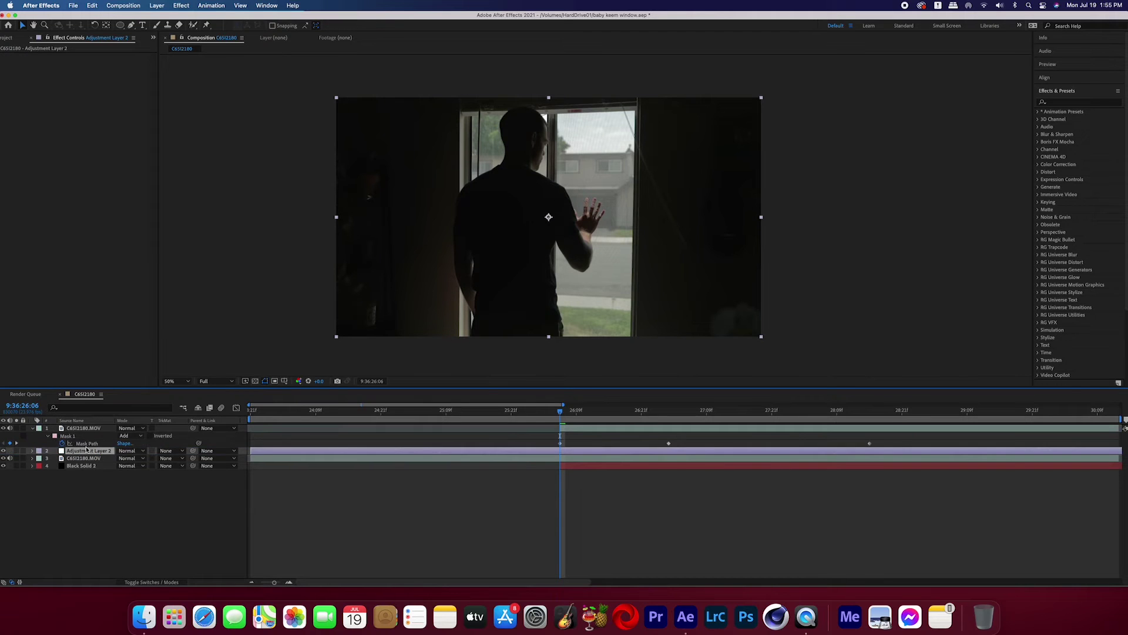
key(alt+bracketleft)
Step: Apply VFX Chromatic Displacement from the RG VFX group to the adjustment layer
click(553, 457)
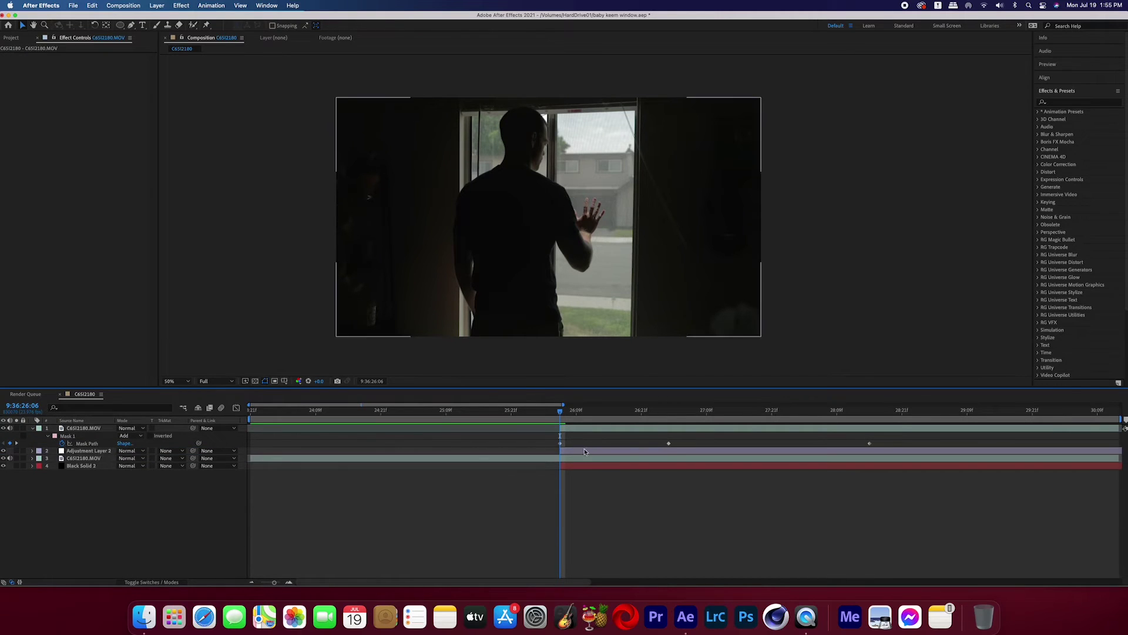
click(585, 451)
click(1038, 322)
drag(1083, 330, 668, 452)
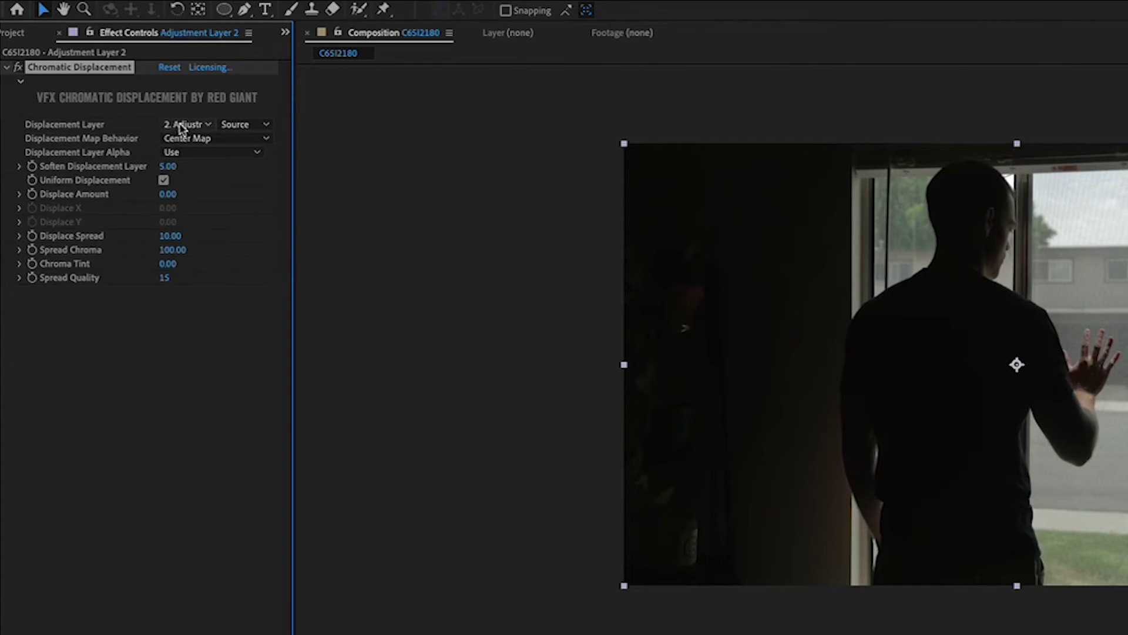
Step: Set Chromatic Displacement to use Black Solid 2's Effects & Masks, displace amount 18
click(180, 126)
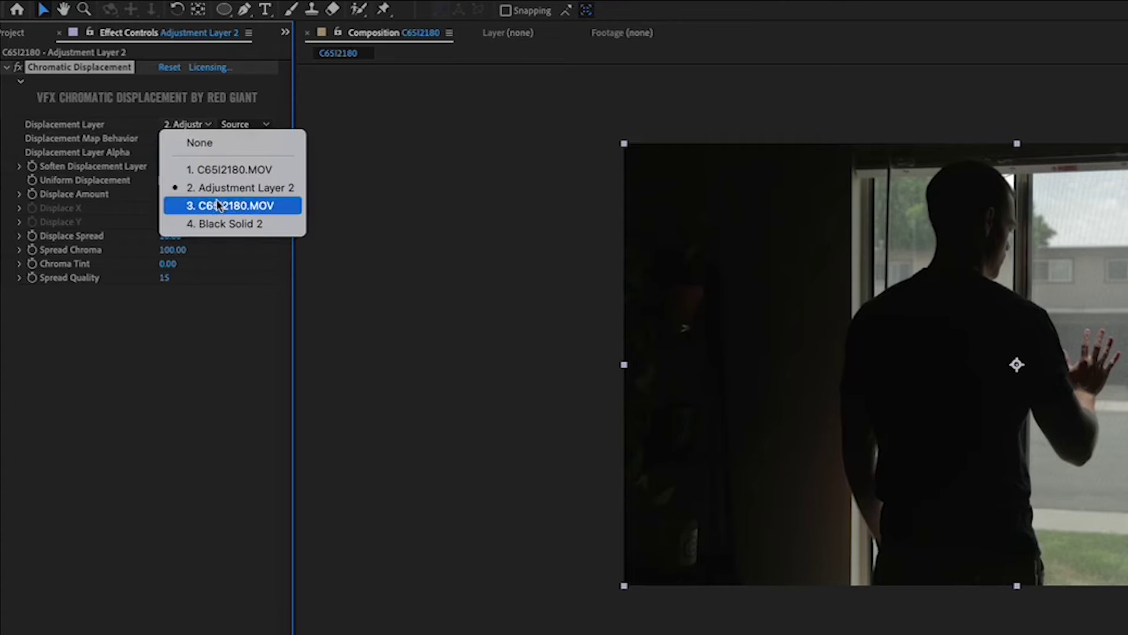
click(228, 224)
click(262, 125)
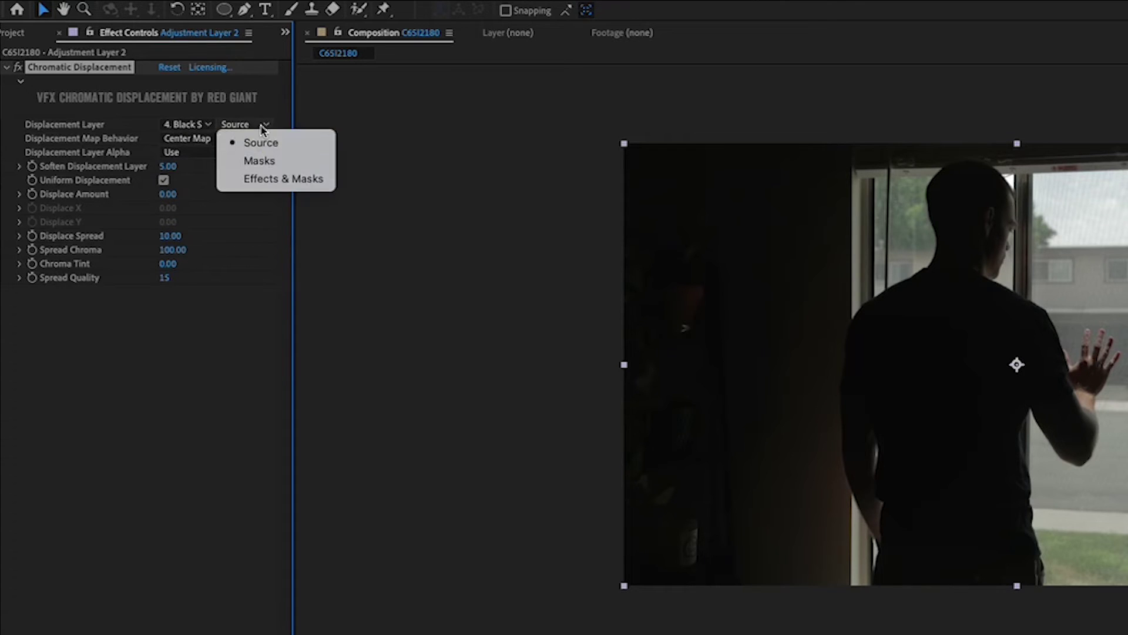
click(274, 180)
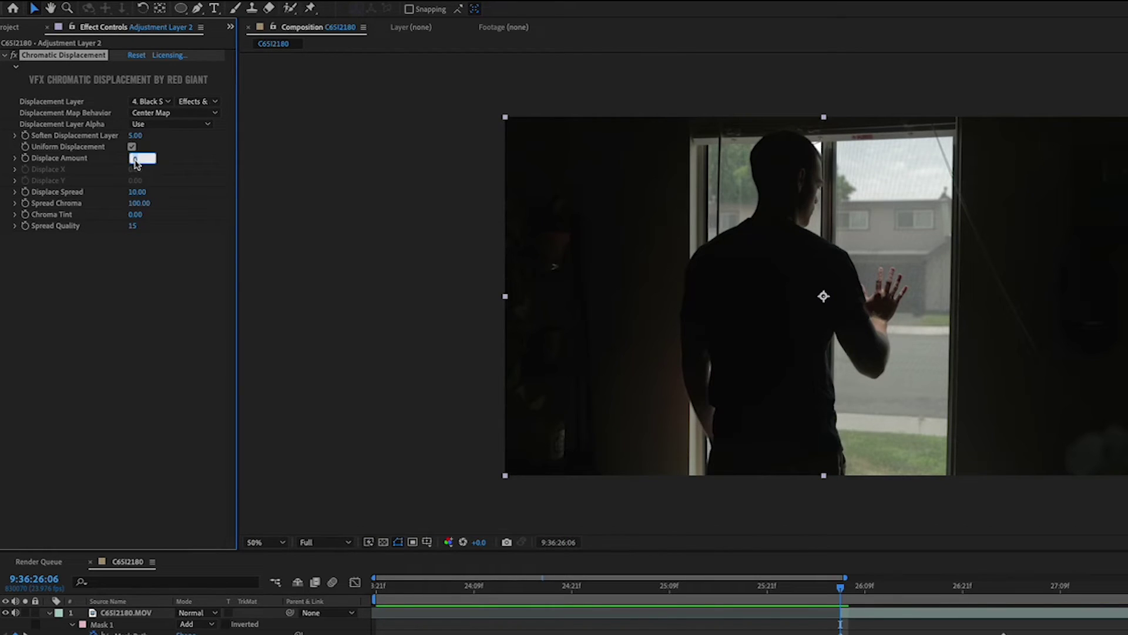
key(Return)
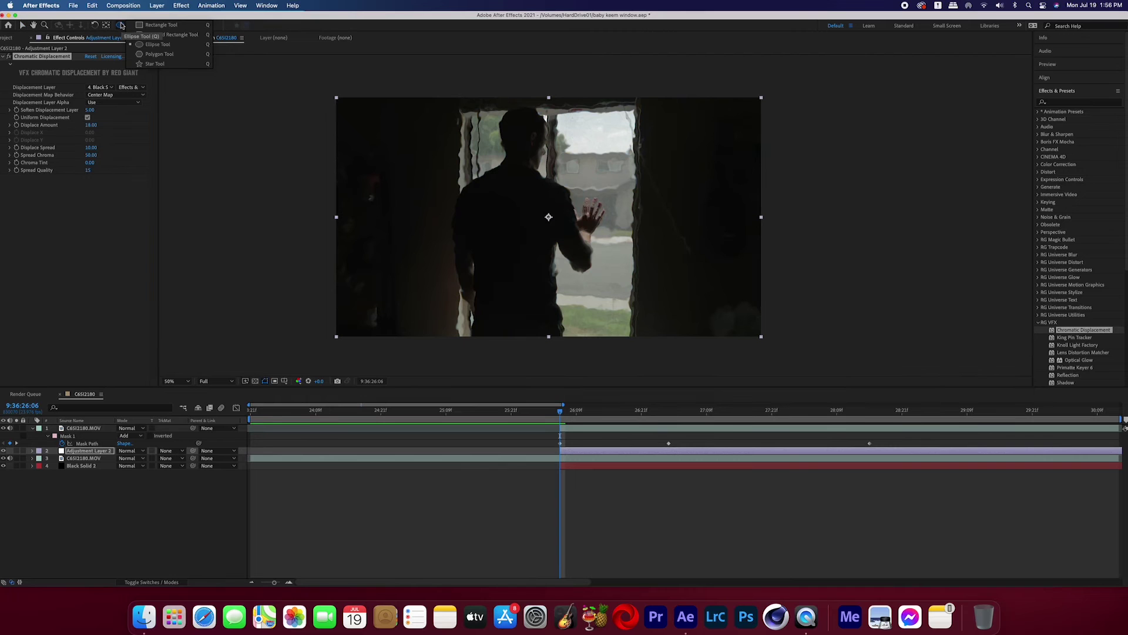
Step: Draw and enlarge an ellipse mask around the hand on the adjustment layer
click(158, 44)
scroll(625, 229, up, 4)
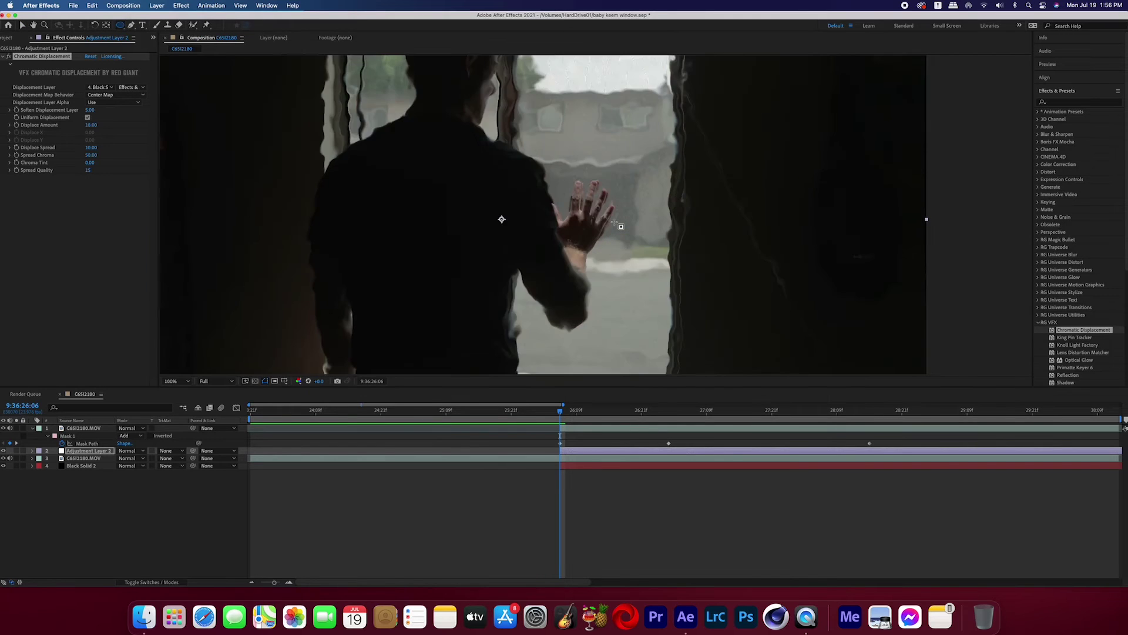
drag(515, 147, 596, 278)
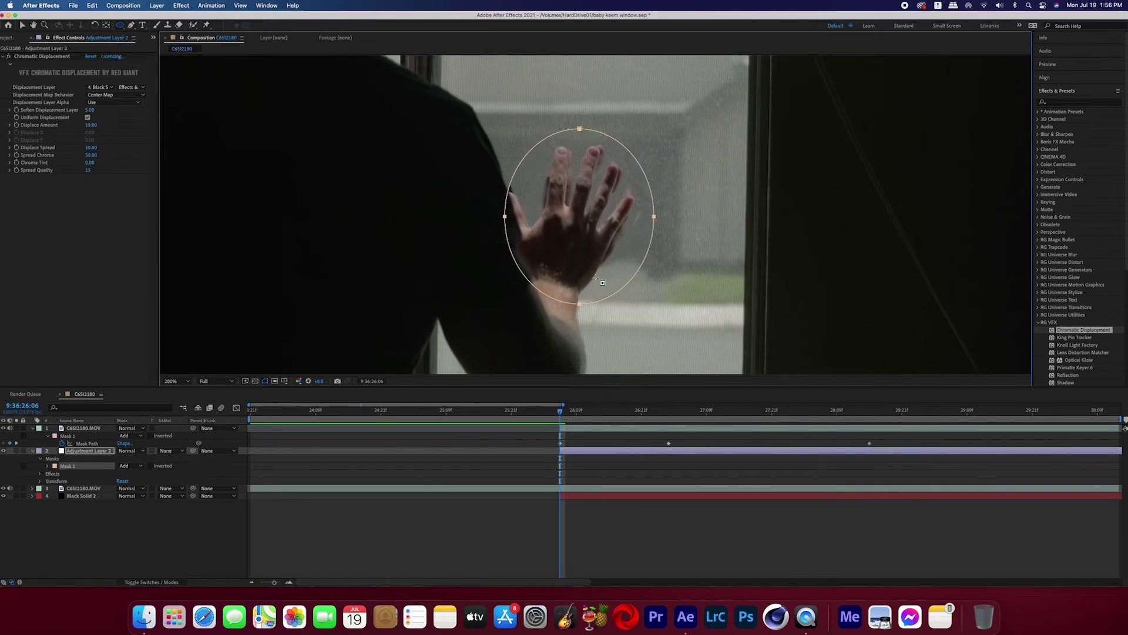
key(super+t)
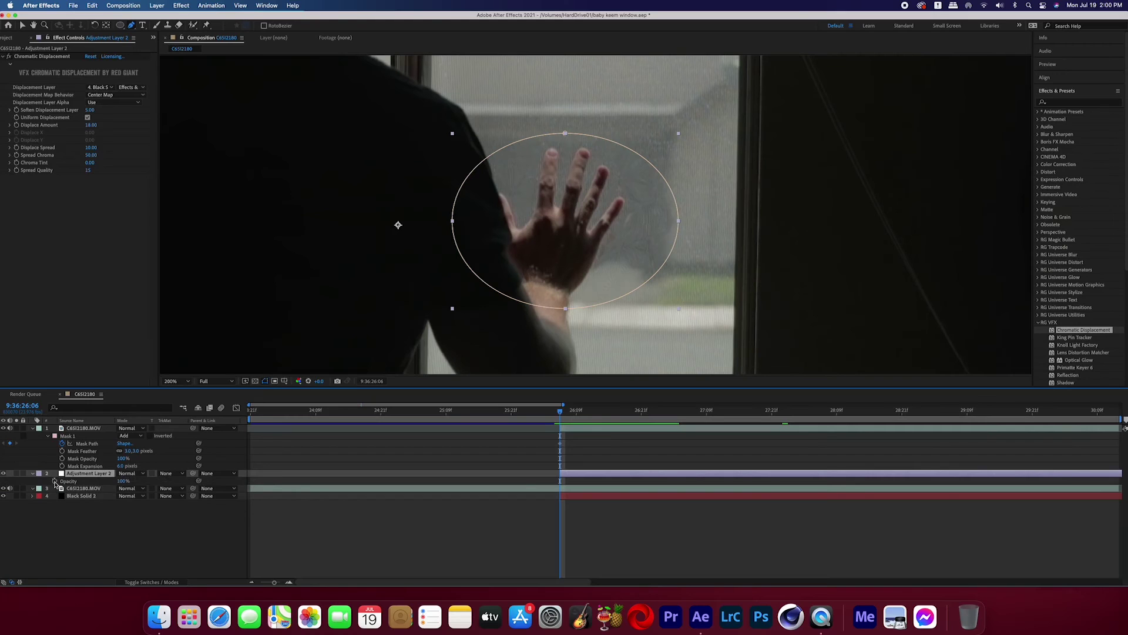
Step: Keyframe the adjustment layer's opacity from 0% at the touch to 100% six frames later
click(55, 480)
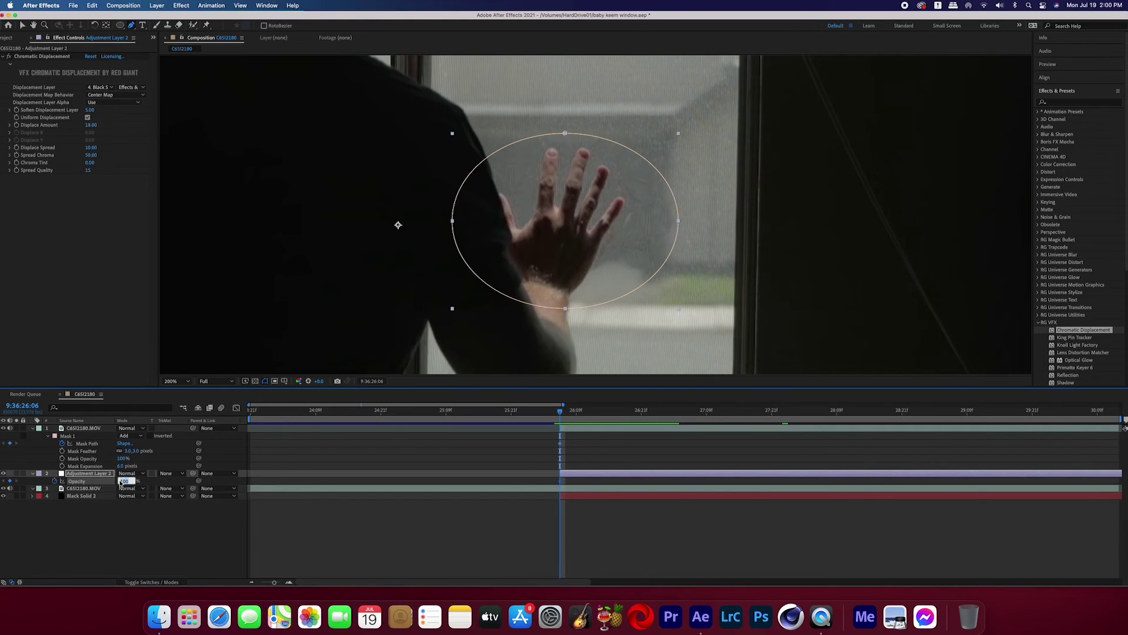
key(Return)
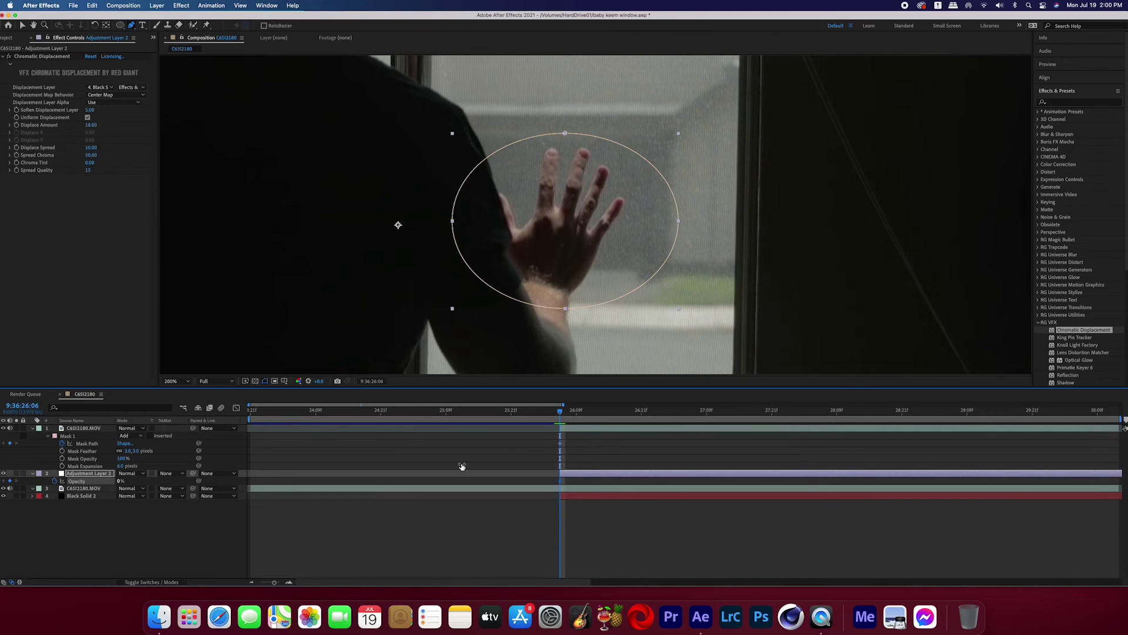
key(Page_Down)
key(Page_Down)
key(Page_Down)
key(Page_Down)
key(Page_Down)
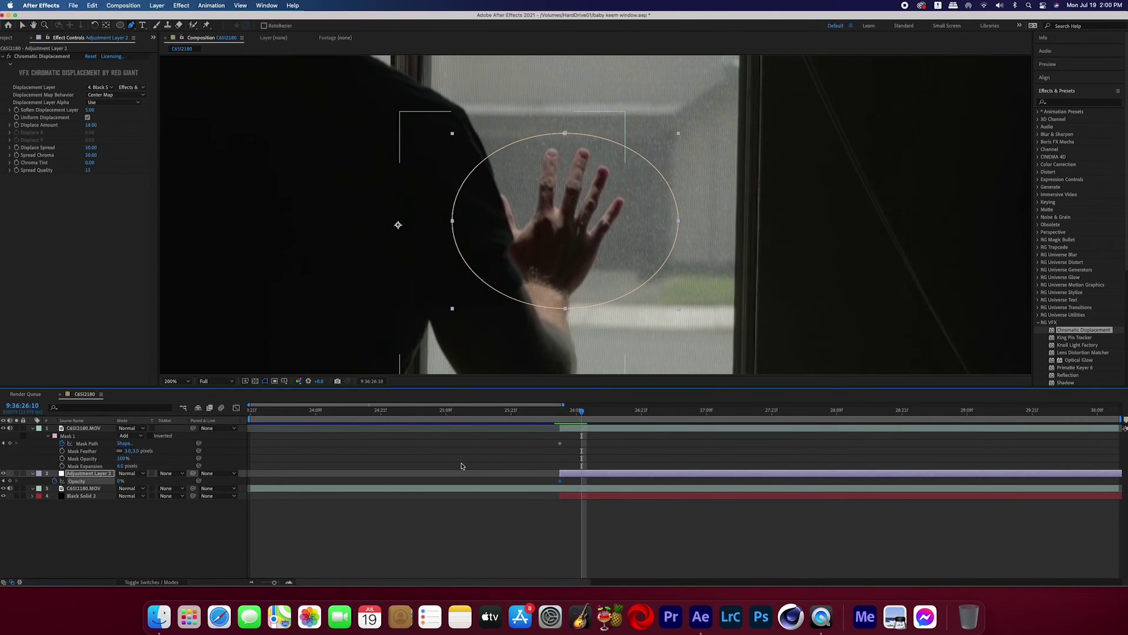
key(Page_Down)
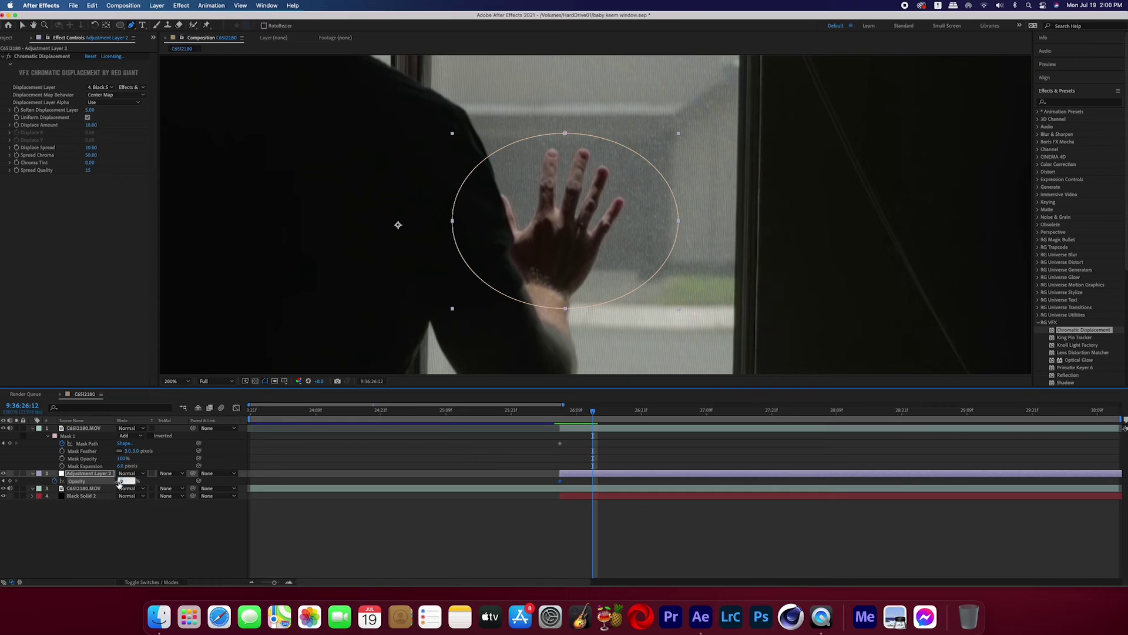
key(Return)
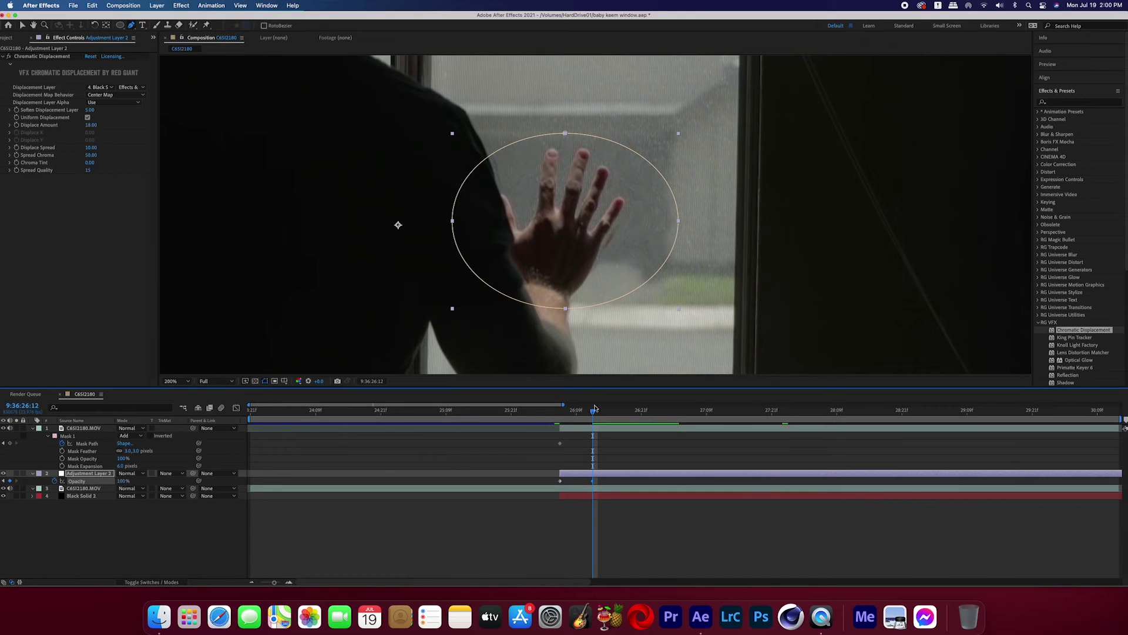
drag(591, 410, 573, 411)
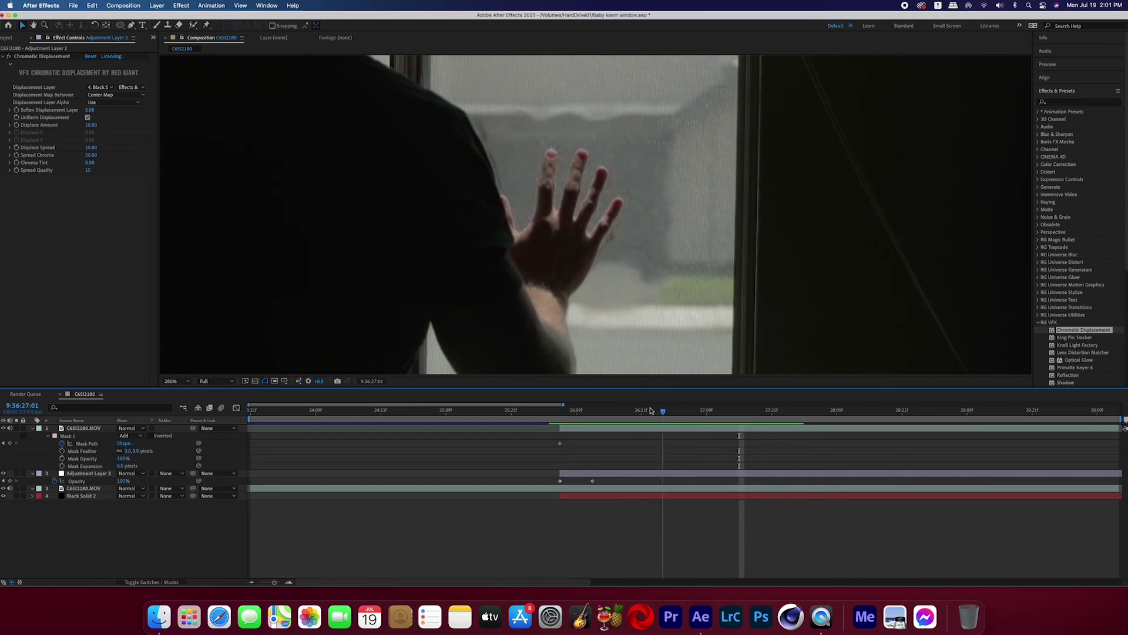
Step: Give the hand mask on the top footage copy a 5-pixel feather
click(141, 450)
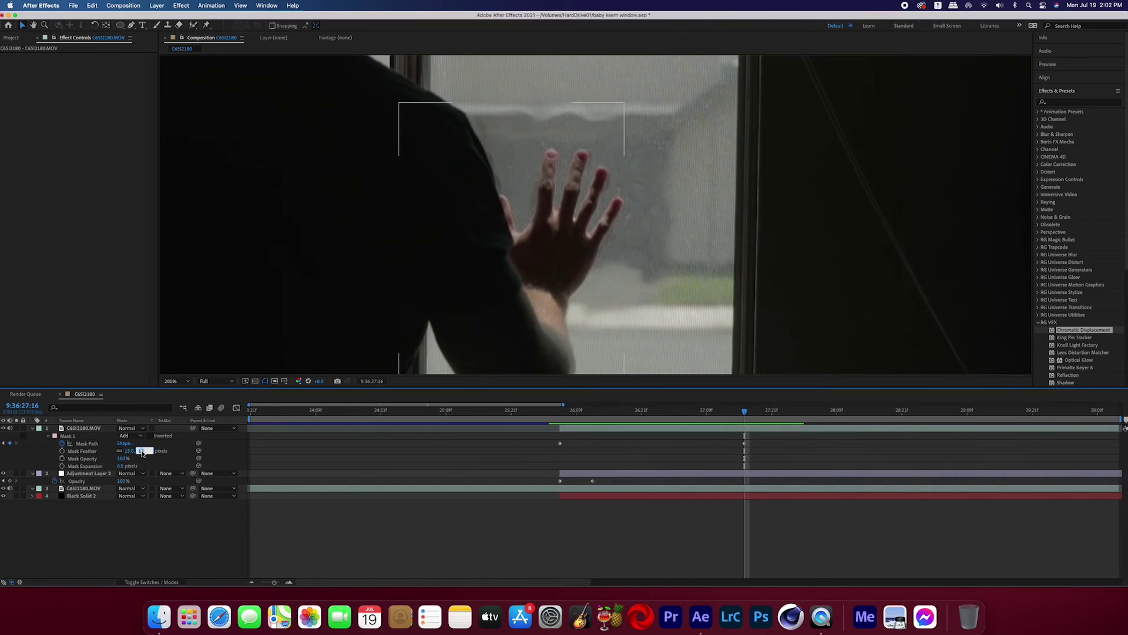
text(5)
key(Return)
click(591, 517)
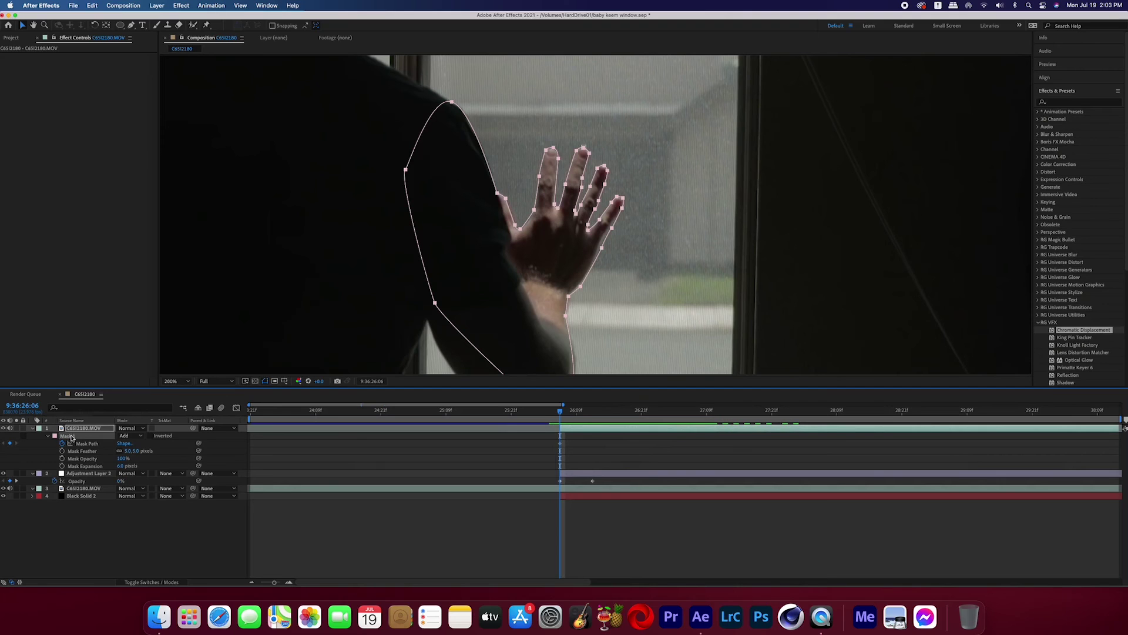
Step: Paste the hand mask onto the lower footage layer, set to Subtract with feather 0
click(581, 489)
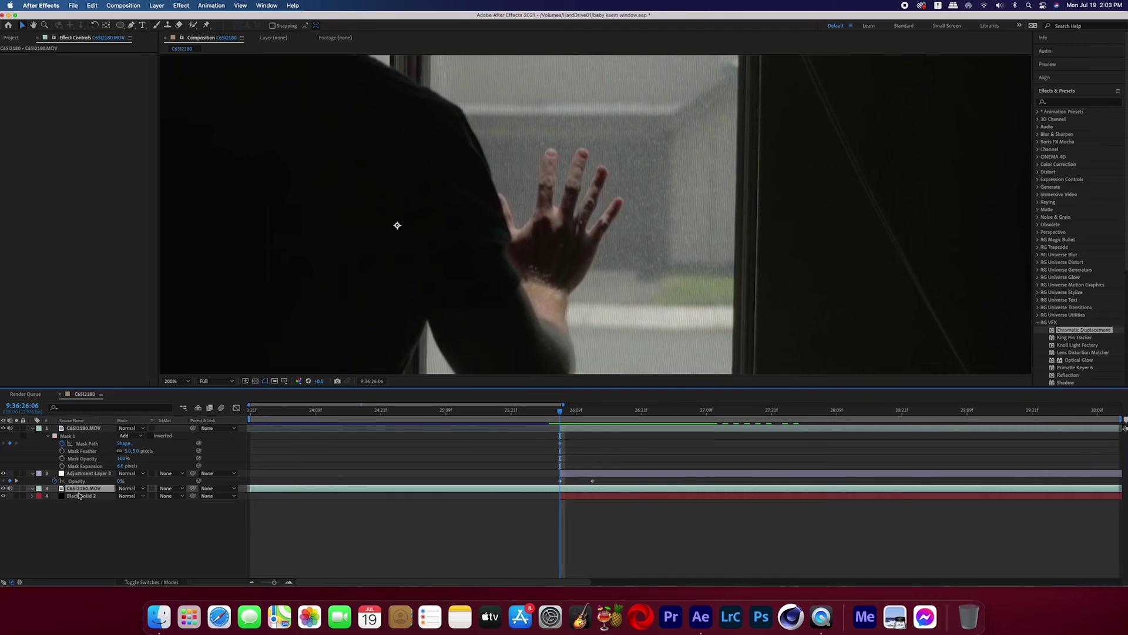
key(ctrl+v)
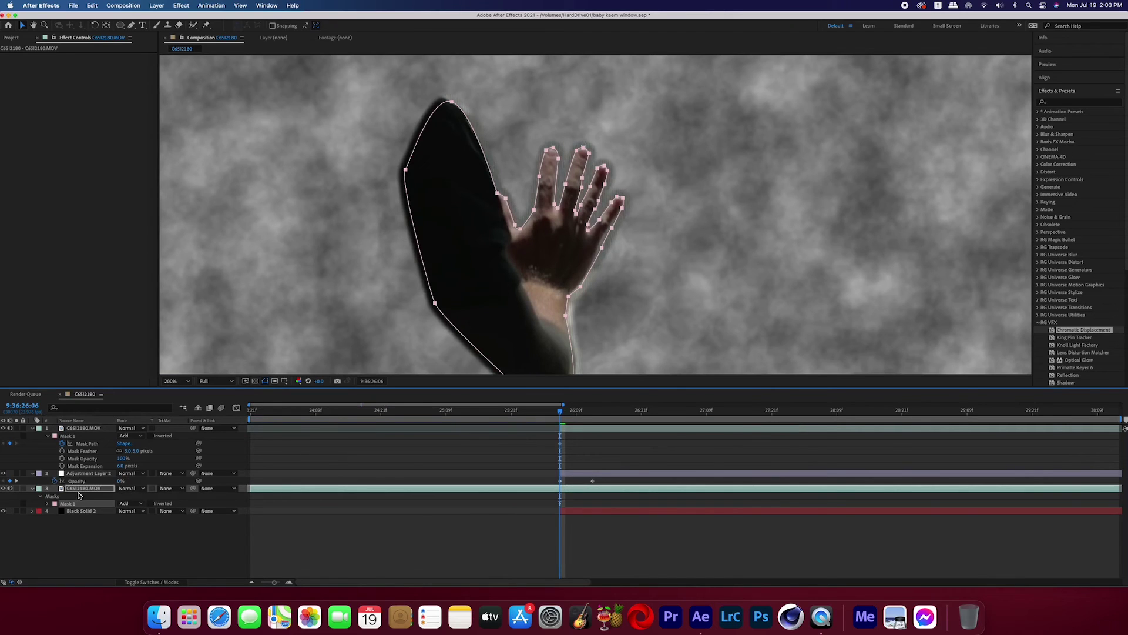
key(m)
click(141, 496)
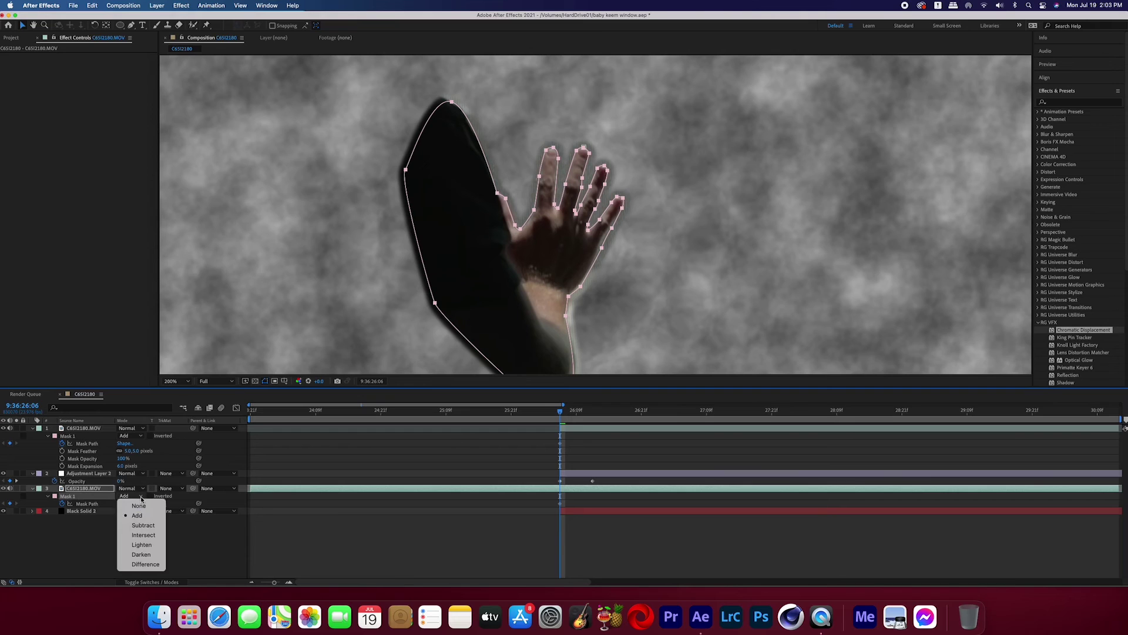
click(144, 525)
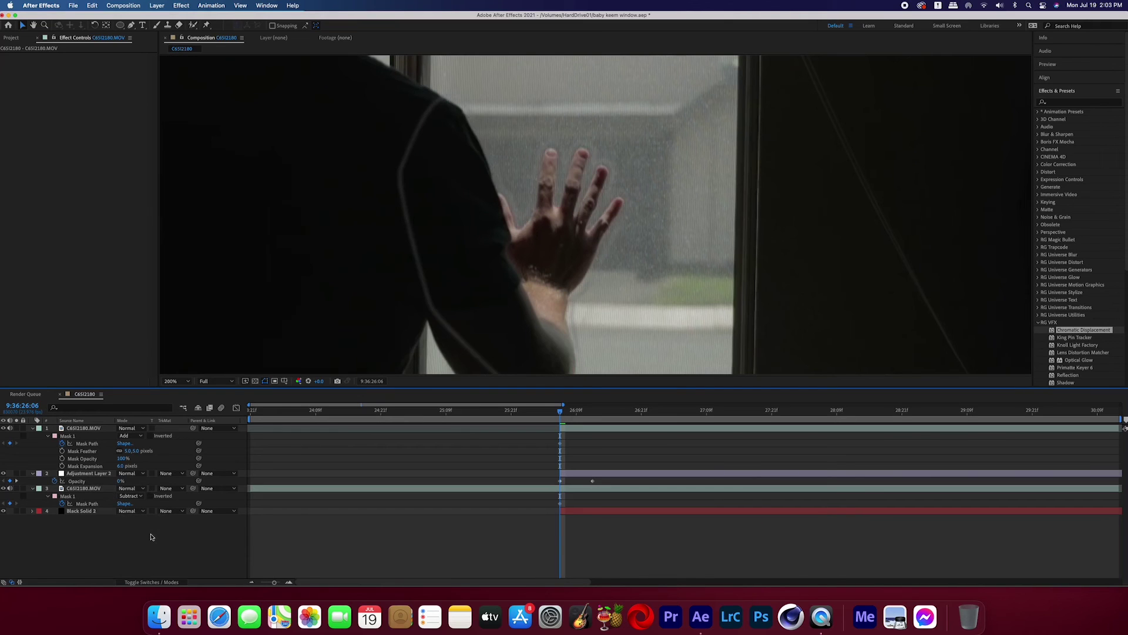
key(m)
key(m)
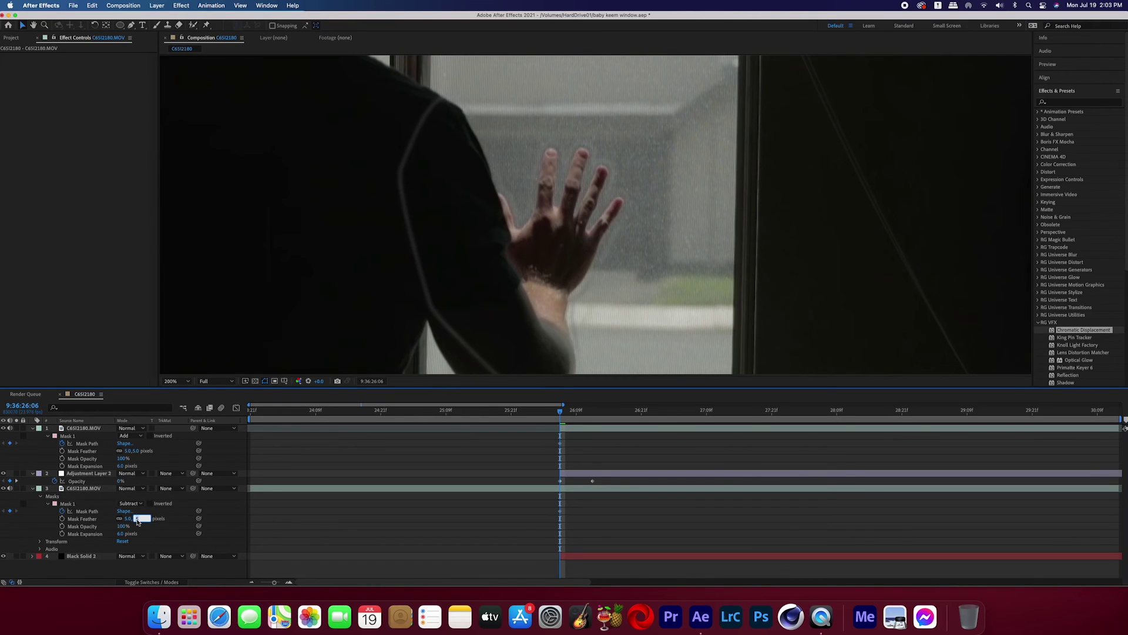
text(0)
key(Return)
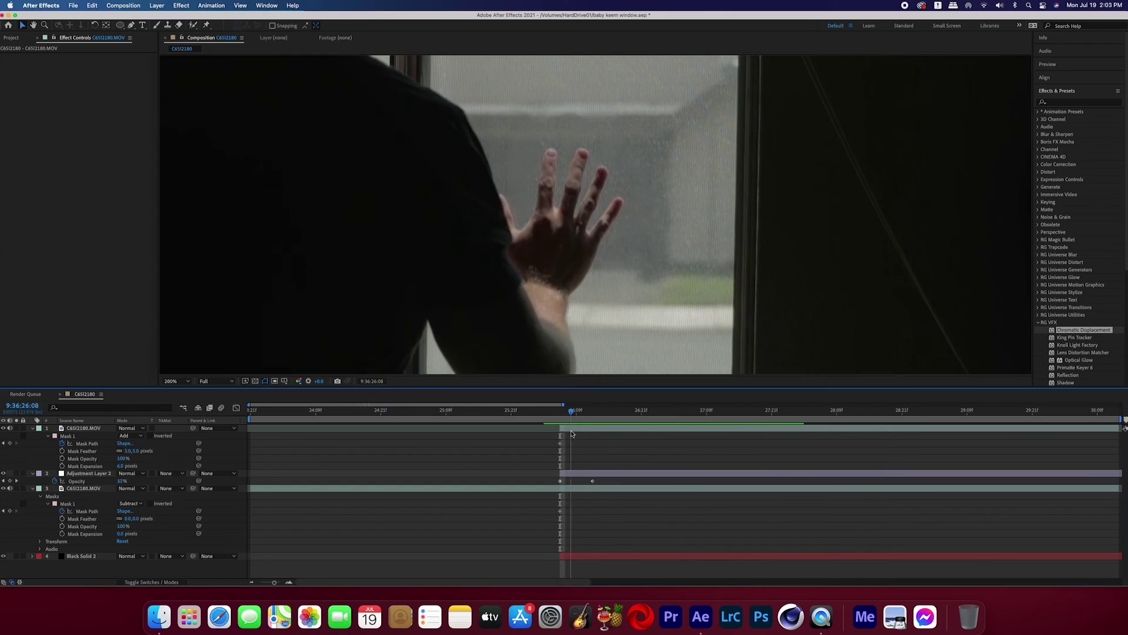
Step: Split the lower footage layer at frame 26:06
key(Page_Up)
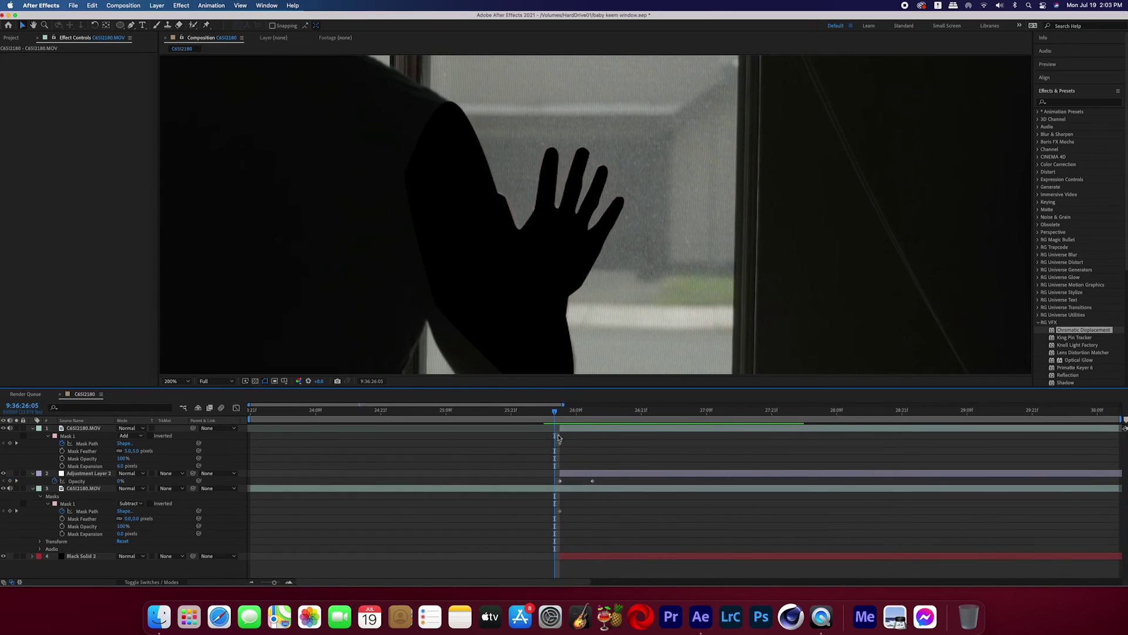
click(555, 490)
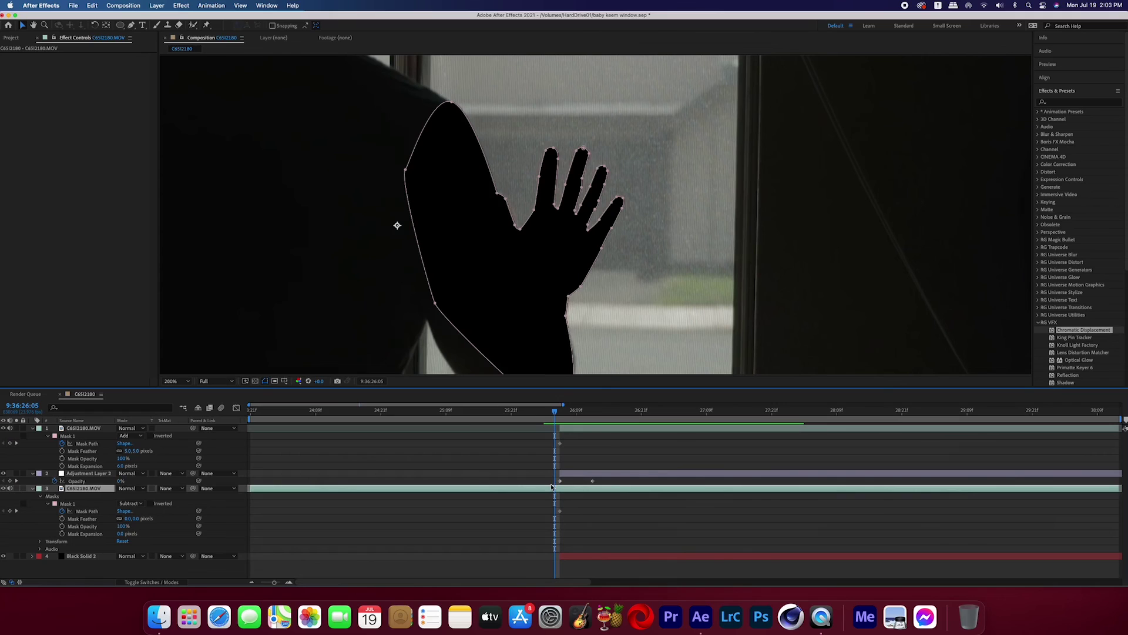
key(super+shift+d)
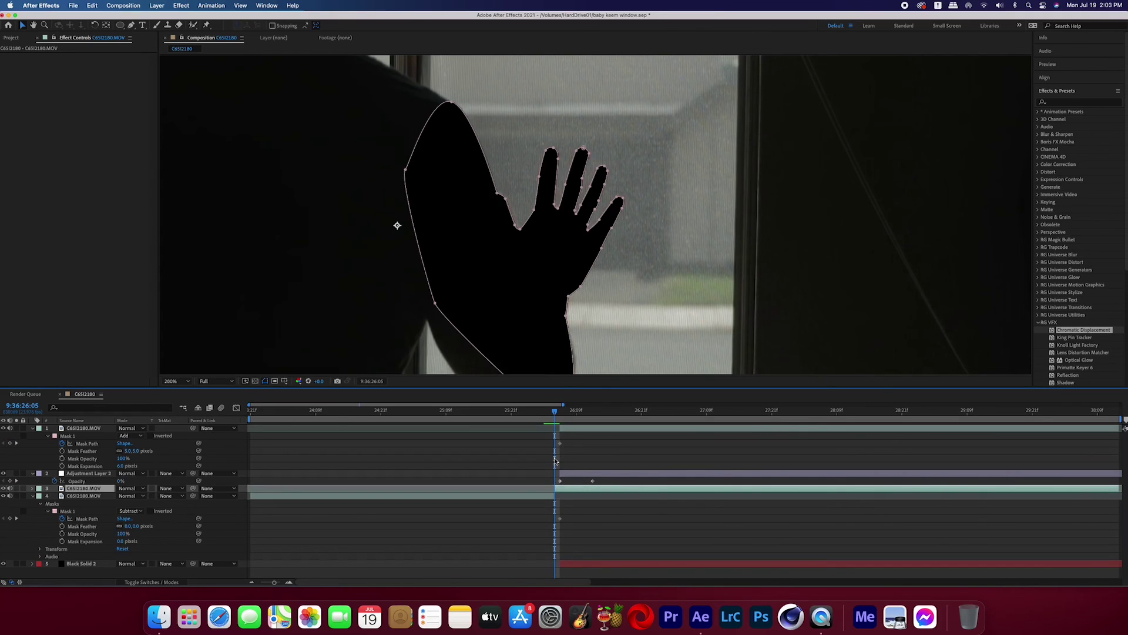
key(super+z)
drag(557, 415, 560, 416)
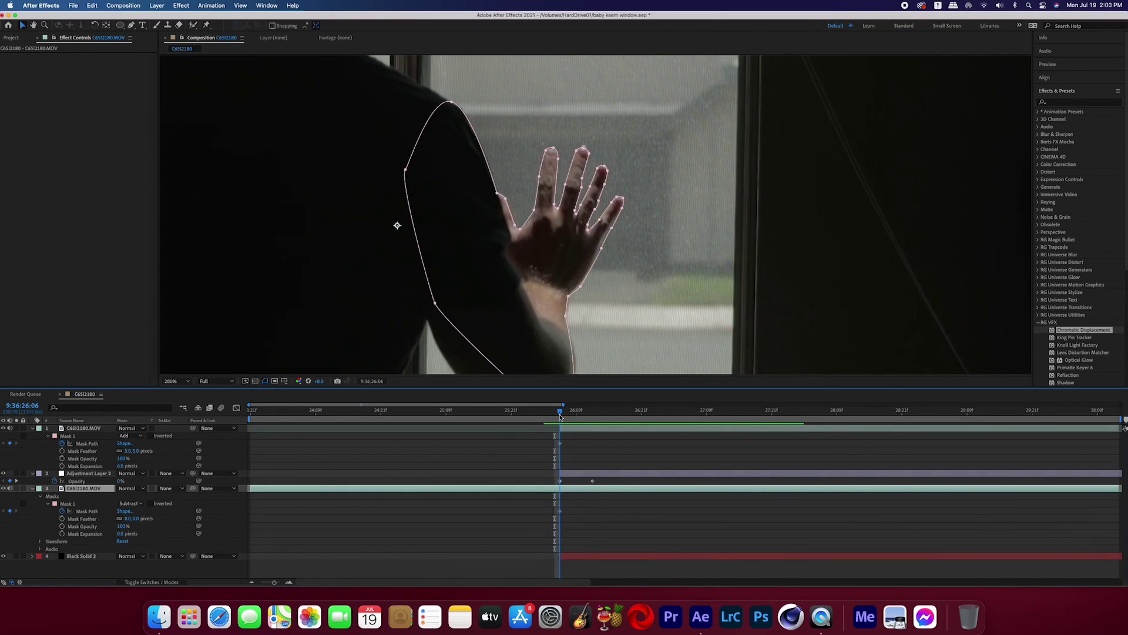
key(super+shift+d)
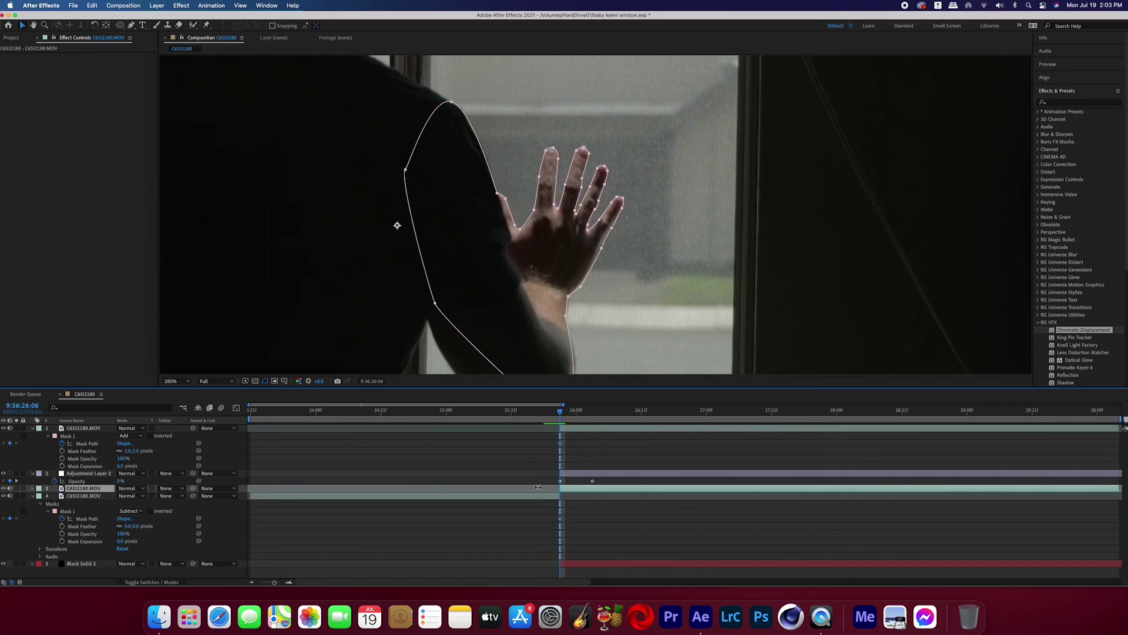
Step: Delete the hand mask from the earlier, pre-touch footage piece
click(535, 416)
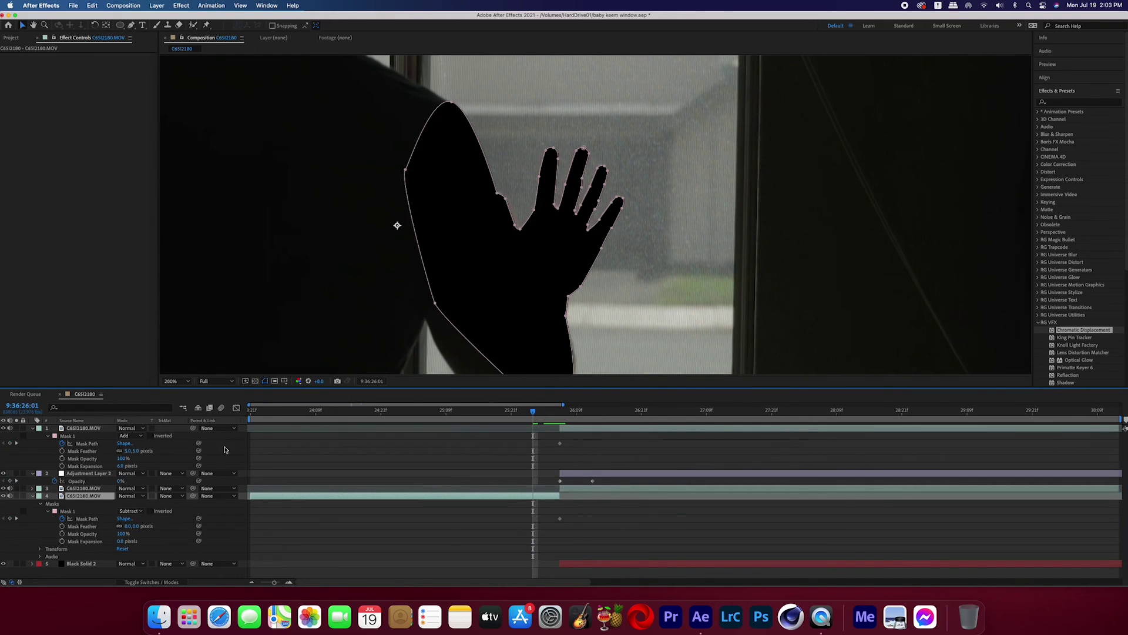
click(75, 511)
key(Delete)
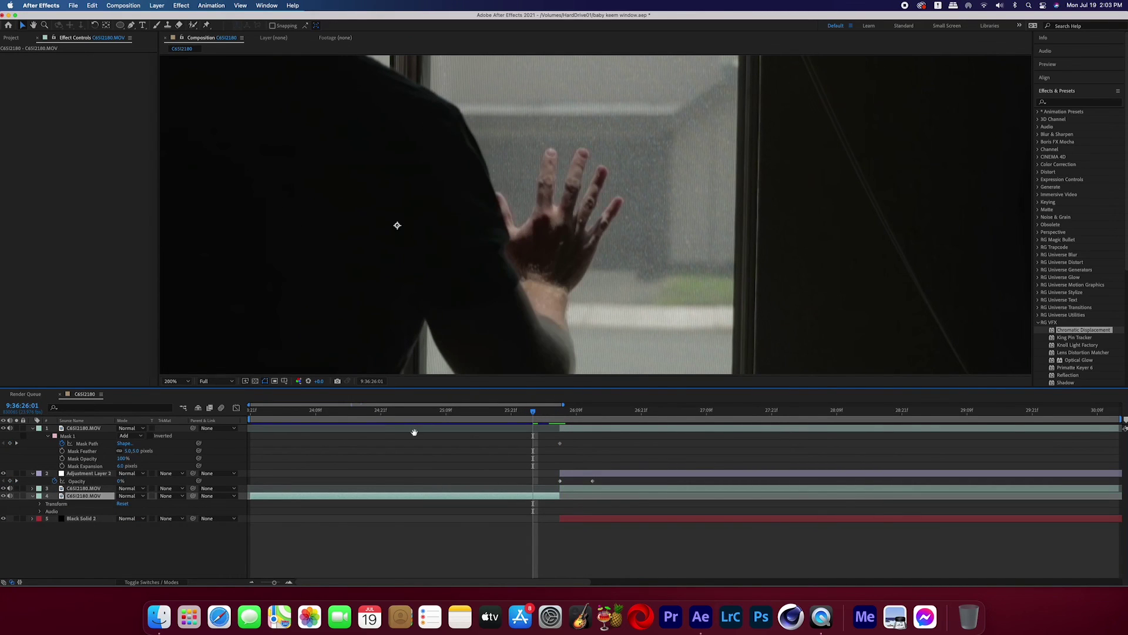